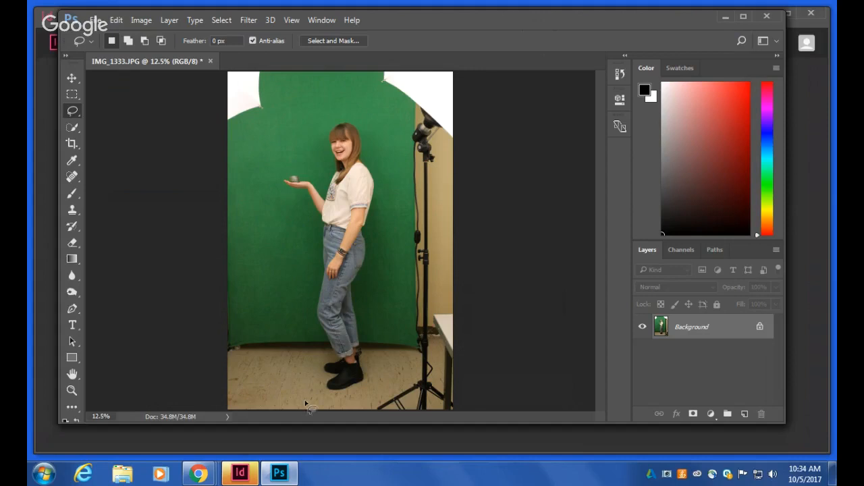
Select the woman with the Quick Selection tool, covering her head, shirt, jeans, outstretched arm and the metal can.
left_click(79, 132)
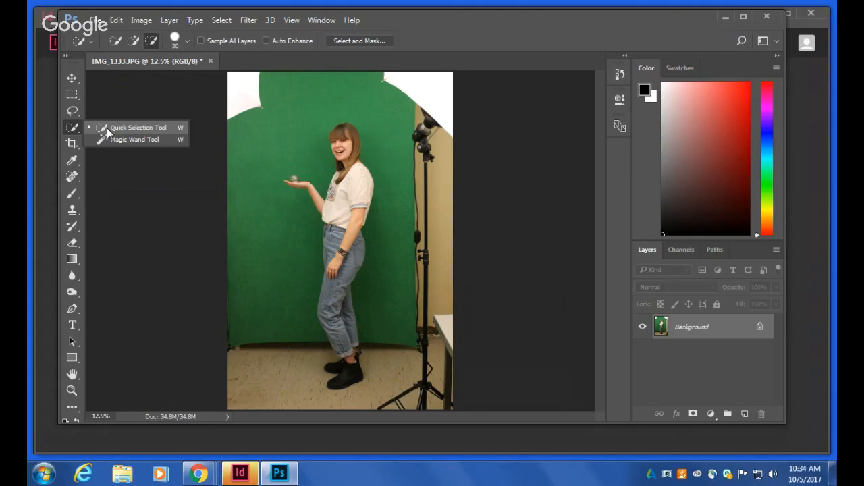
left_click(106, 128)
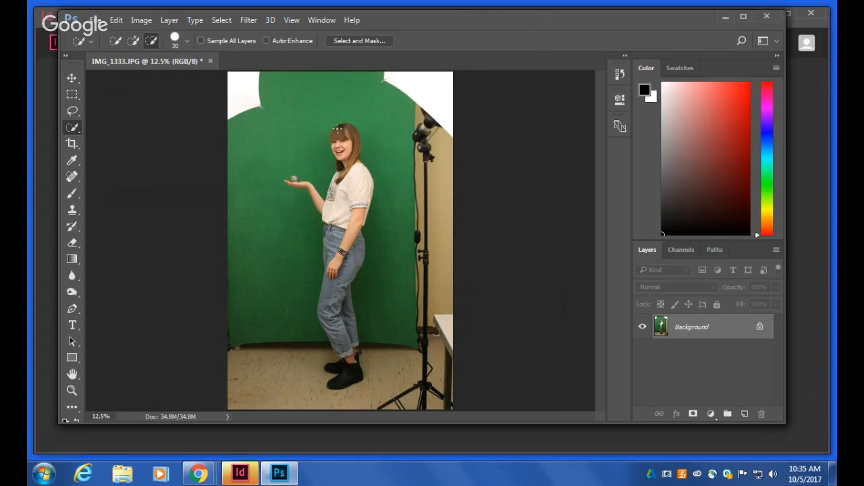
mouse_move(339, 127)
left_mouse_down()
mouse_move(351, 138)
mouse_move(354, 154)
mouse_move(339, 164)
mouse_move(340, 202)
mouse_move(360, 221)
left_mouse_up()
mouse_move(350, 257)
left_mouse_down()
mouse_move(320, 314)
mouse_move(349, 339)
left_mouse_up()
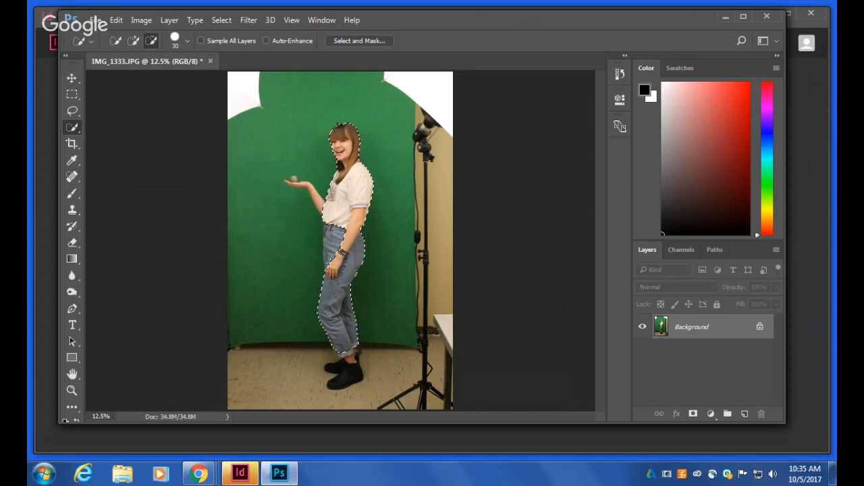
left_click_drag(329, 262, 328, 225)
left_click_drag(315, 194, 291, 182)
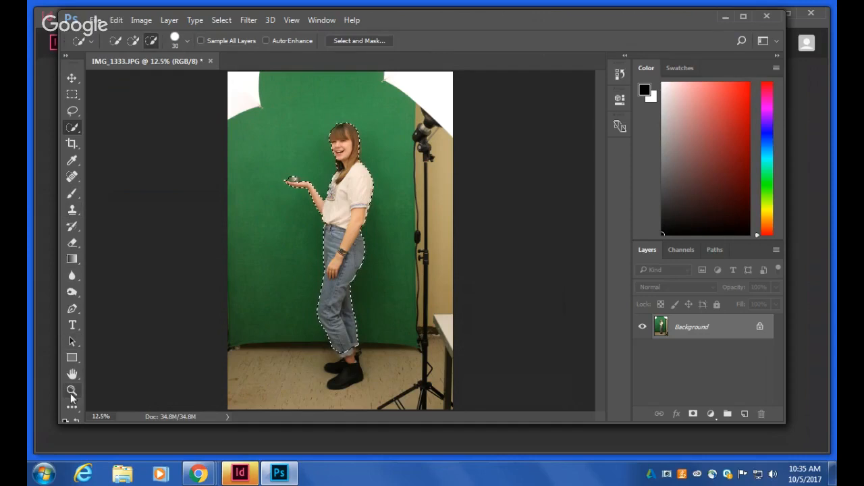
Refine the selection at the top of the head, removing the green bump and adding the missing hair.
left_click(72, 390)
left_click_drag(279, 102, 323, 126)
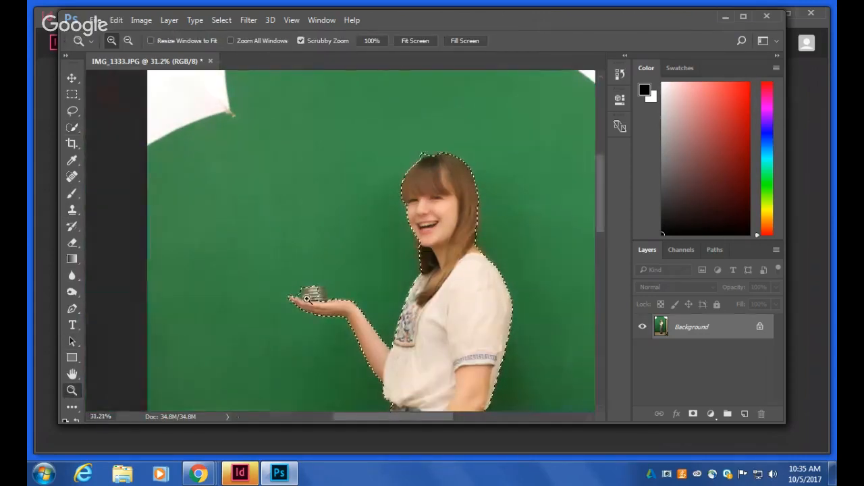
left_click_drag(413, 148, 441, 152)
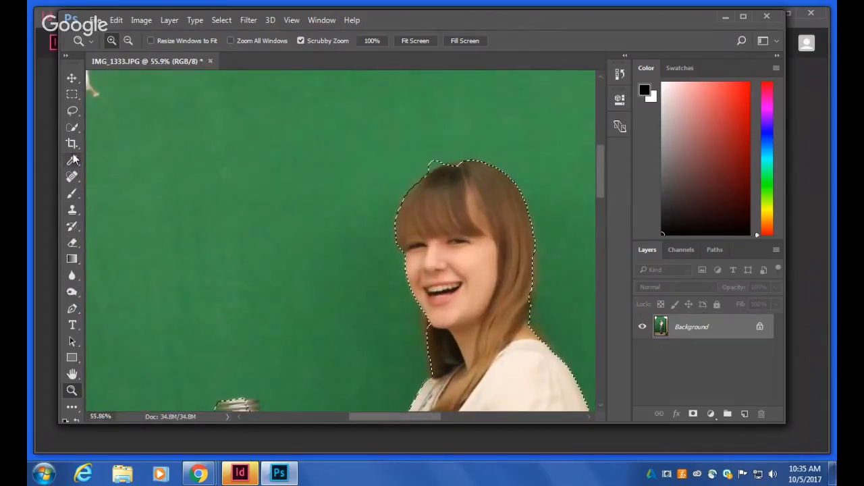
left_click(73, 127)
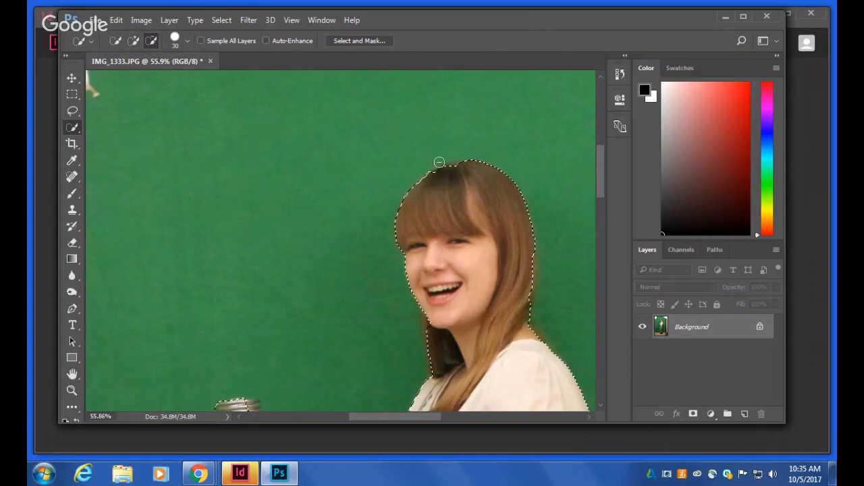
left_click(132, 41)
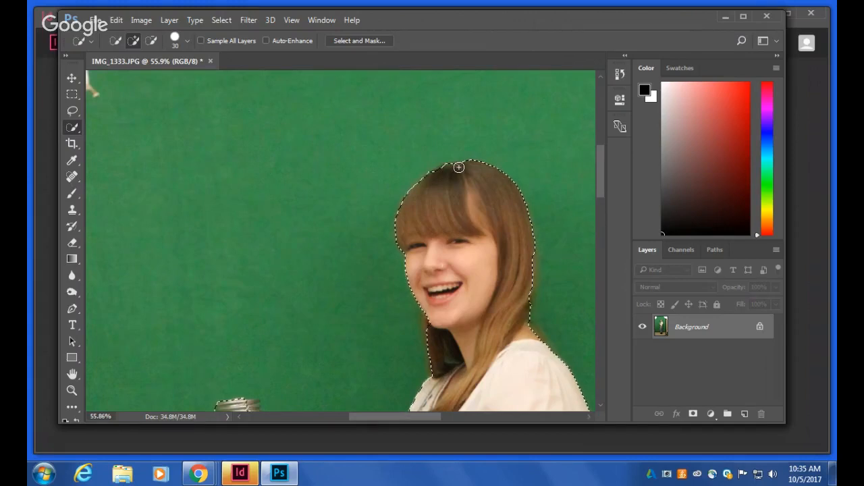
left_click_drag(459, 168, 439, 170)
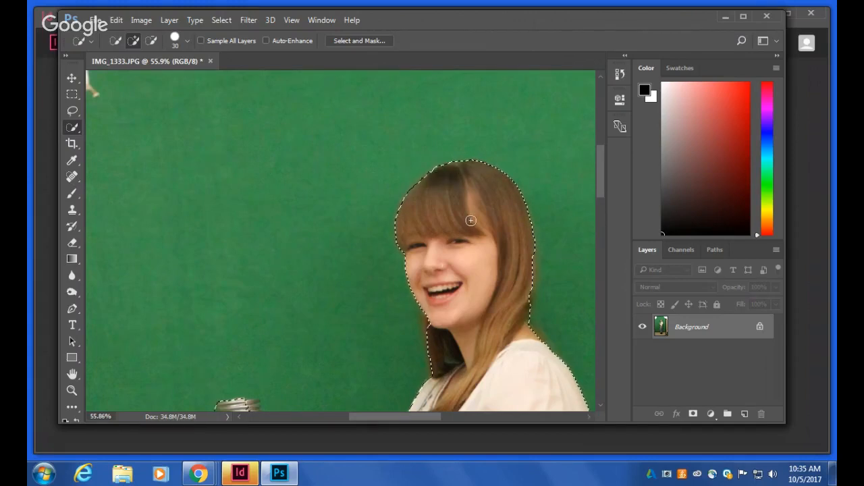
Clean up the selection edge around the metal can on her palm so it excludes the green backdrop.
scroll(482, 236, "down", 5)
scroll(489, 245, "down", 3)
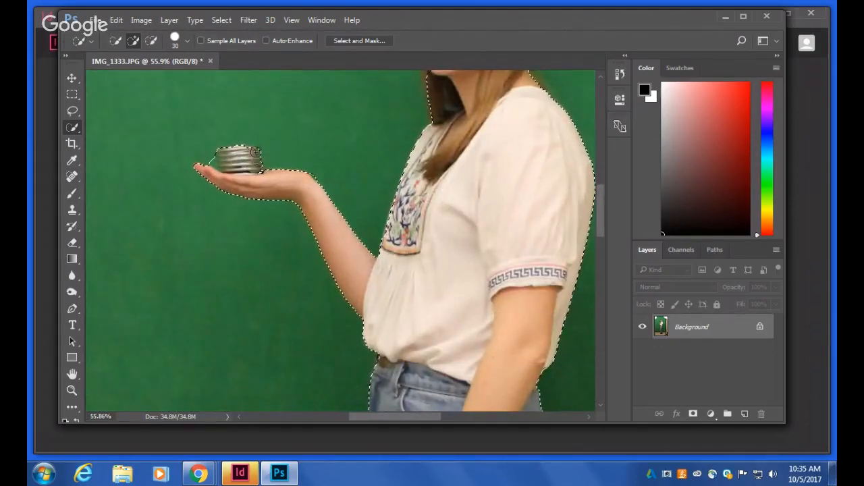
left_click(73, 128)
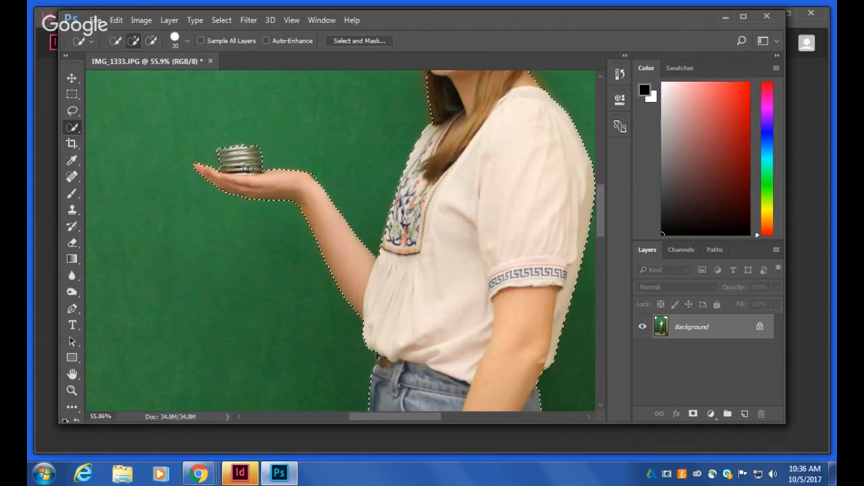
Extend the selection over both black boots.
scroll(378, 296, "down", 10)
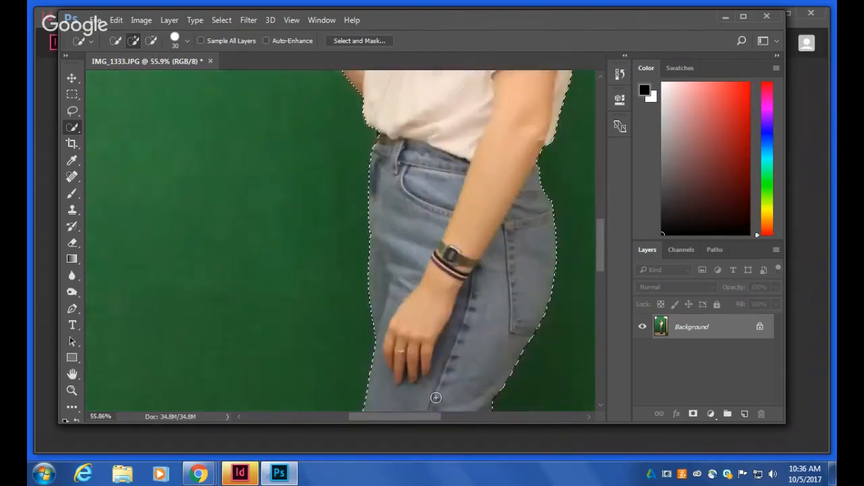
scroll(434, 400, "down", 10)
scroll(349, 395, "right", 5)
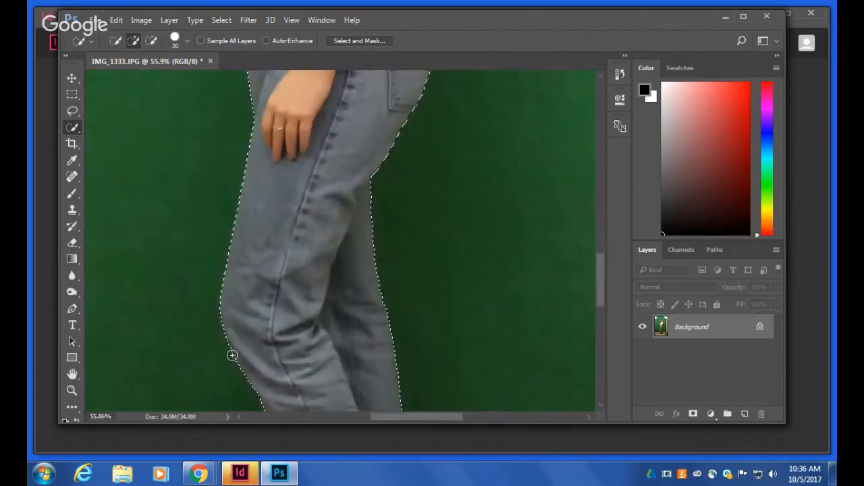
scroll(237, 371, "down", 5)
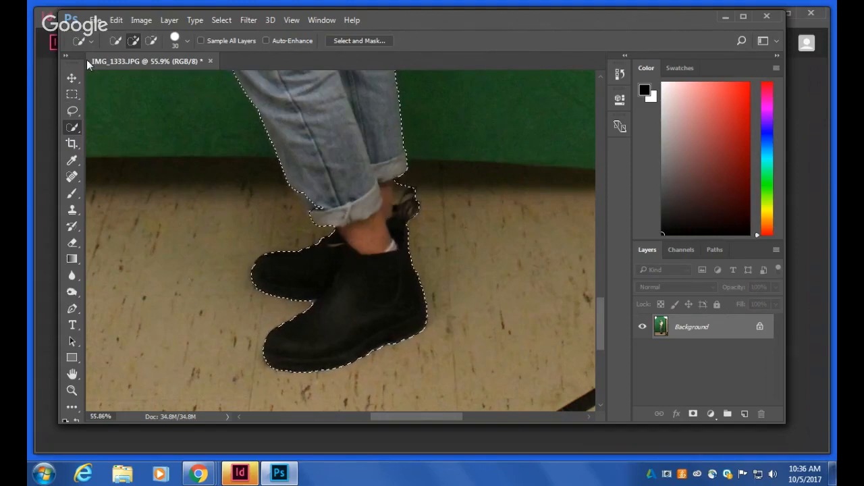
Reduce the selection brush to 8 px, subtract the floor gap behind the ankle and add the ankle's skin back.
left_click(152, 43)
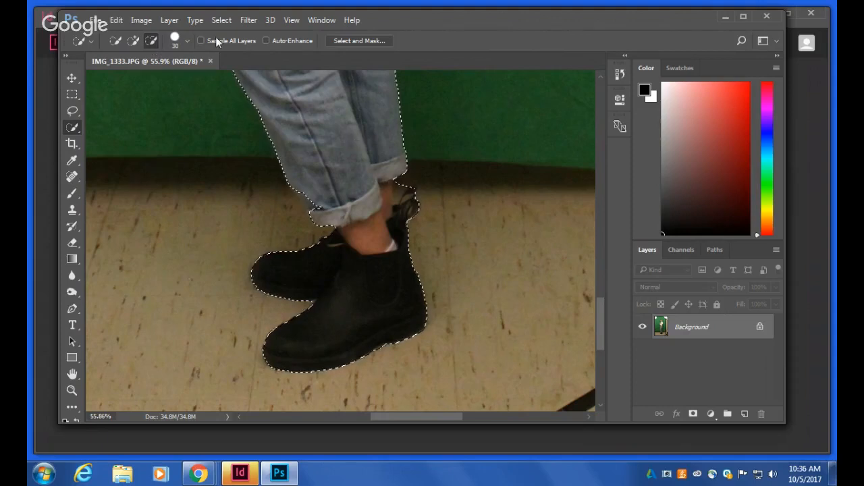
left_click(187, 40)
left_click_drag(184, 72, 122, 73)
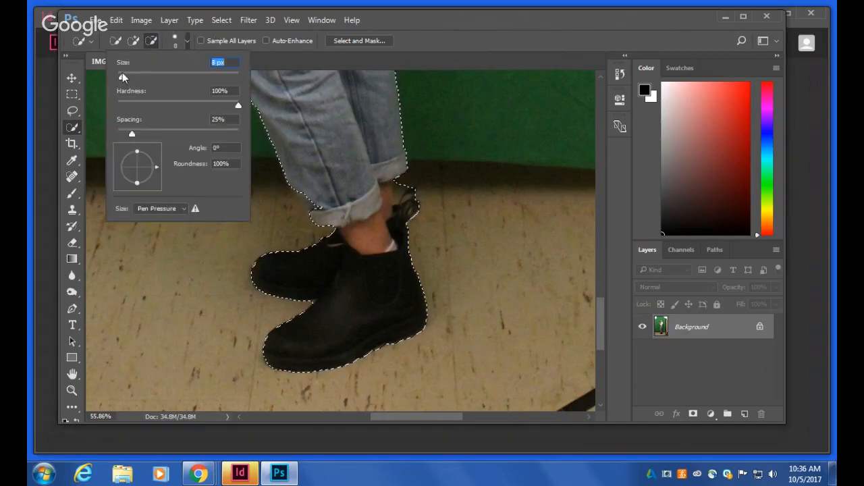
left_click(396, 193)
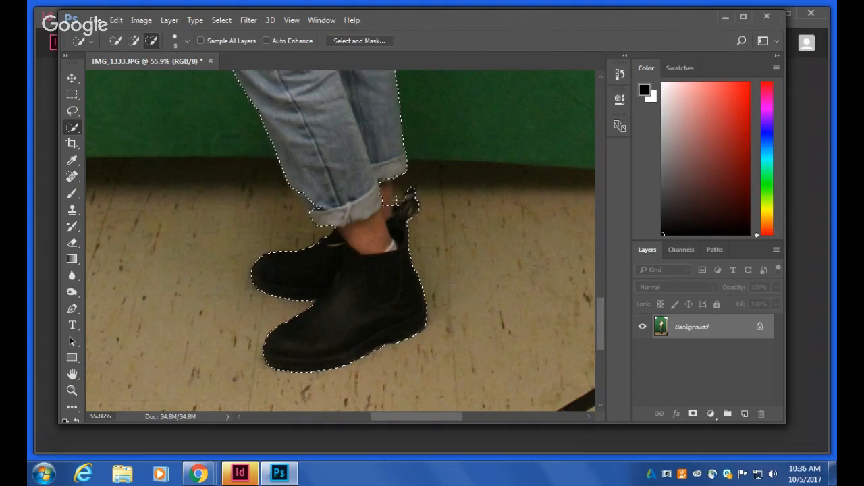
left_click(134, 41)
left_click_drag(389, 185, 385, 214)
Invert the selection so it covers the background around the woman.
scroll(385, 214, "up", 5)
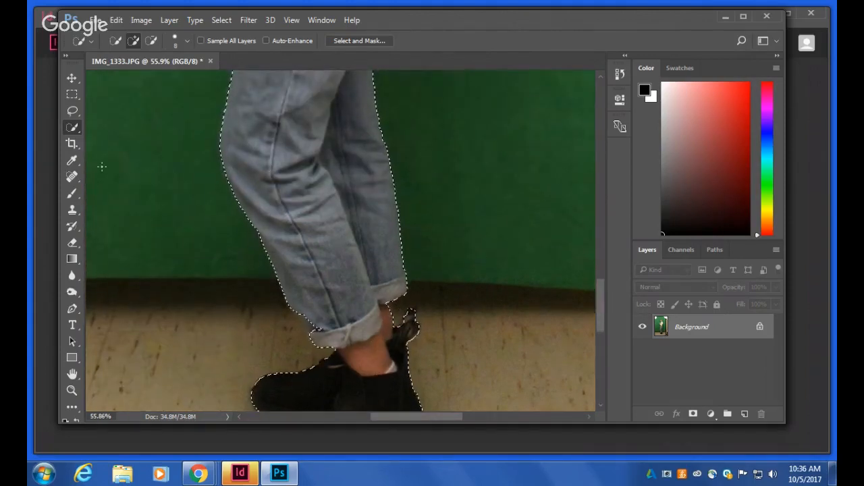
scroll(96, 400, "down", 2)
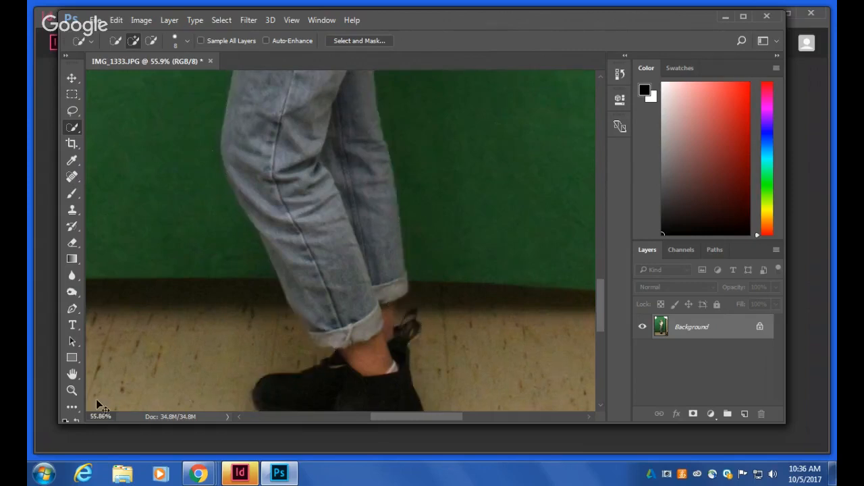
scroll(96, 399, "down", 4)
scroll(98, 404, "down", 1)
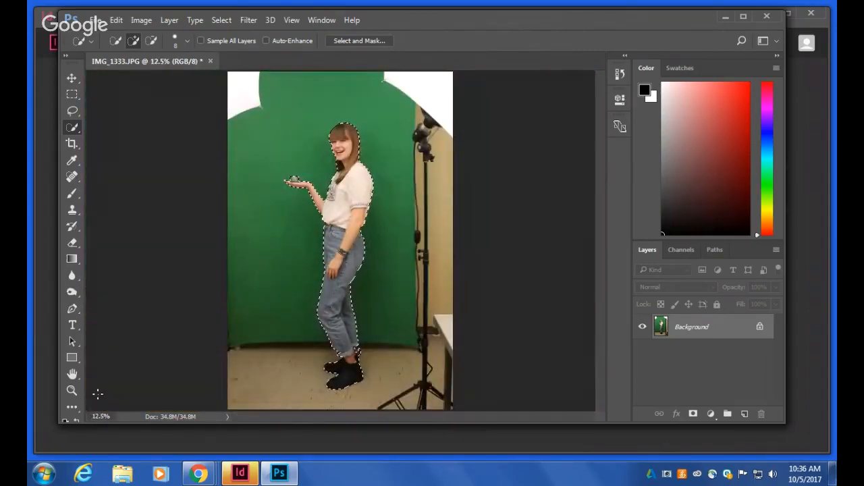
left_click(223, 21)
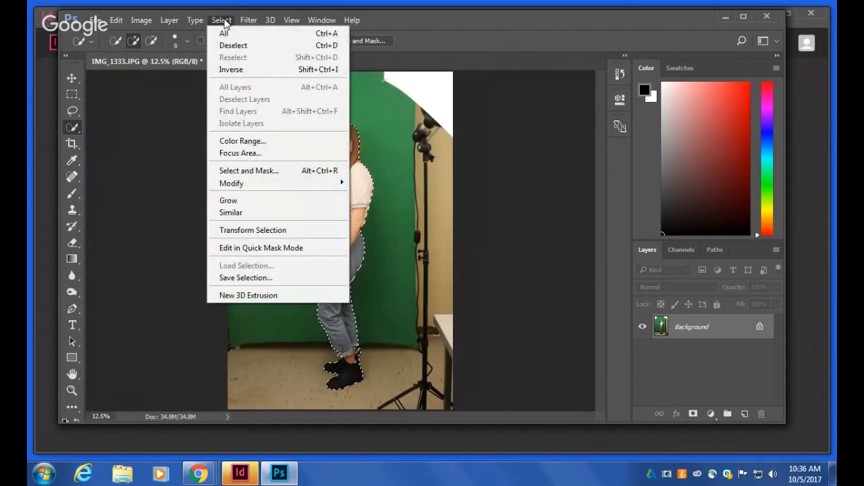
left_click(245, 68)
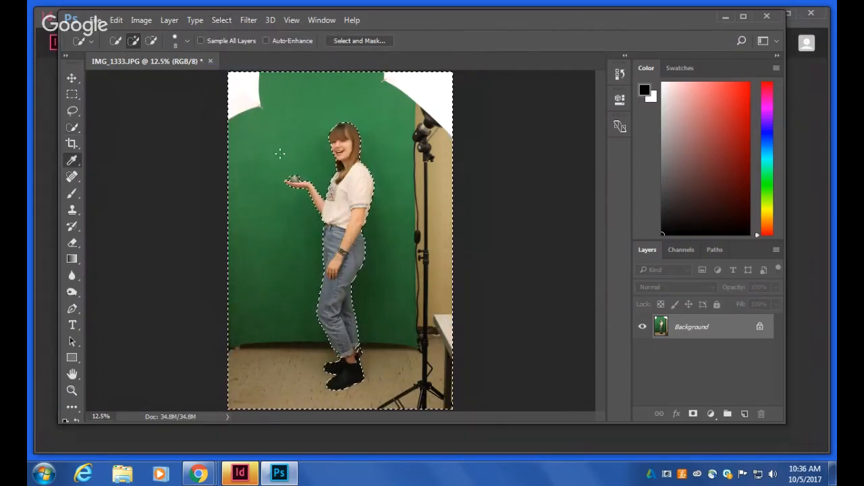
Try a Content-Aware fill at 100% opacity on the selected background and undo it.
key("shift+F5")
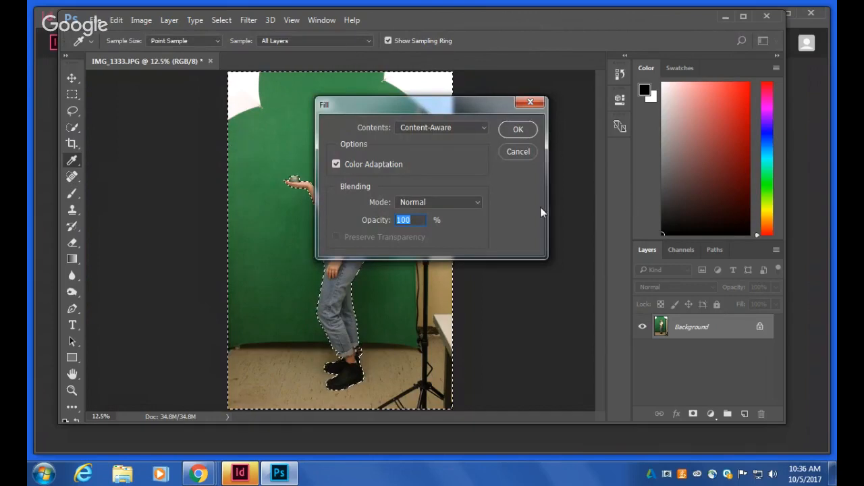
left_click(518, 131)
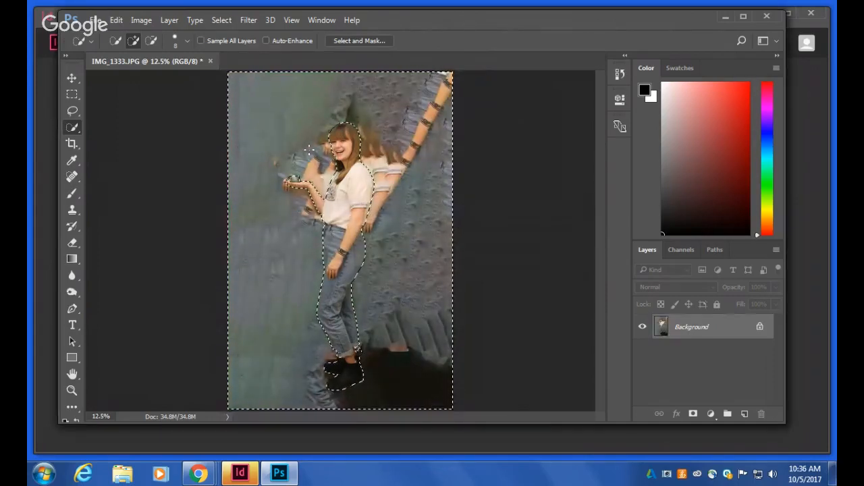
key("ctrl+z")
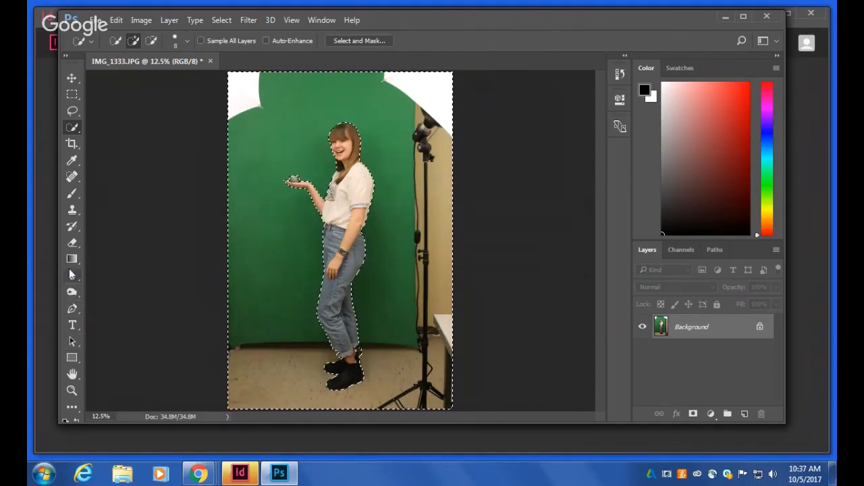
Try erasing the green backdrop on both sides of the woman with the Magic Eraser at tolerance 32.
left_click(74, 243)
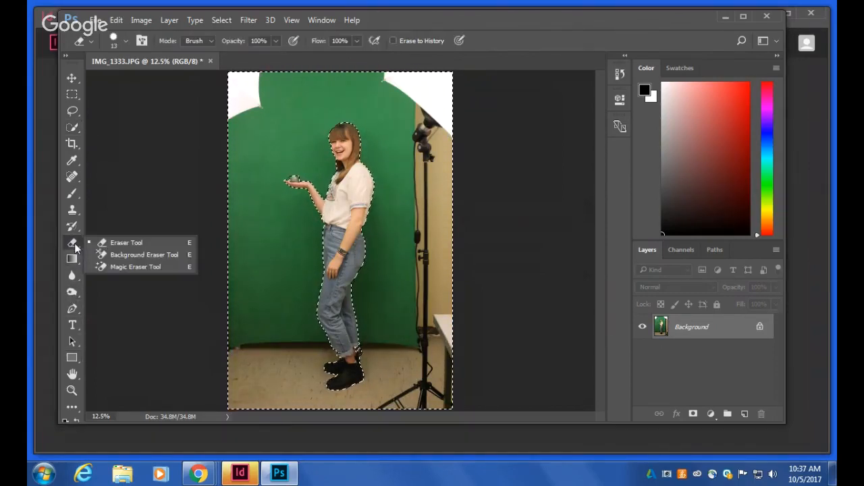
left_click(113, 266)
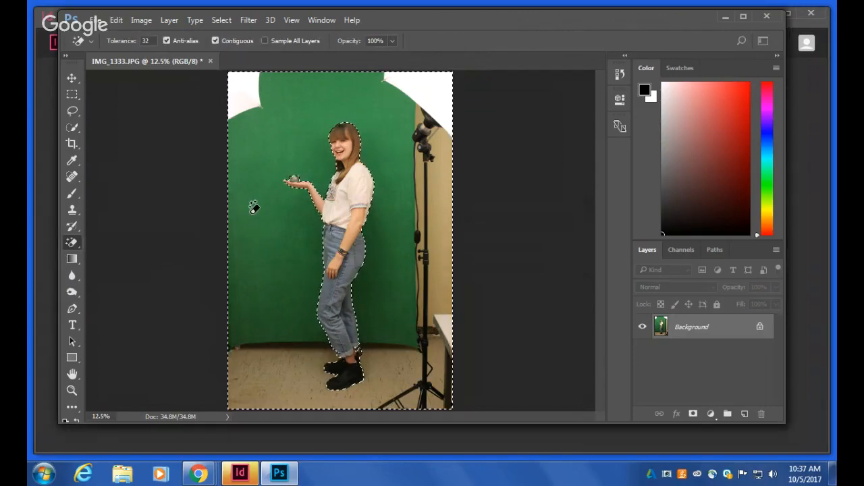
left_click(282, 129)
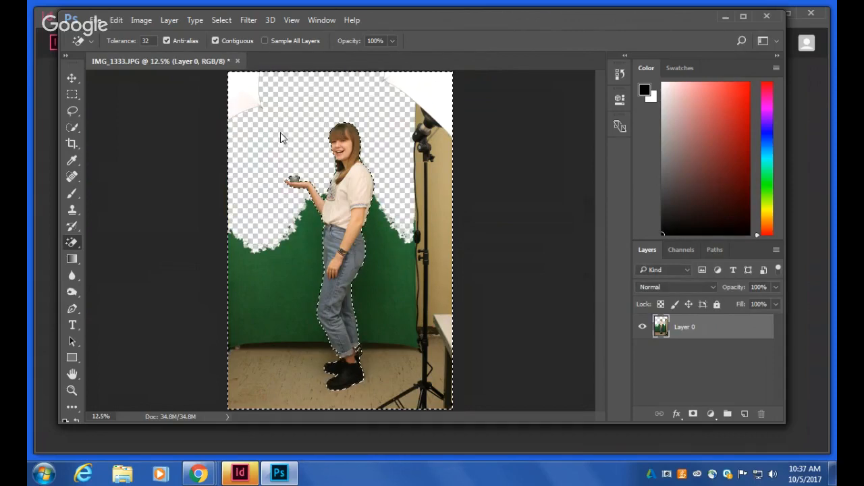
left_click(278, 271)
left_click(383, 297)
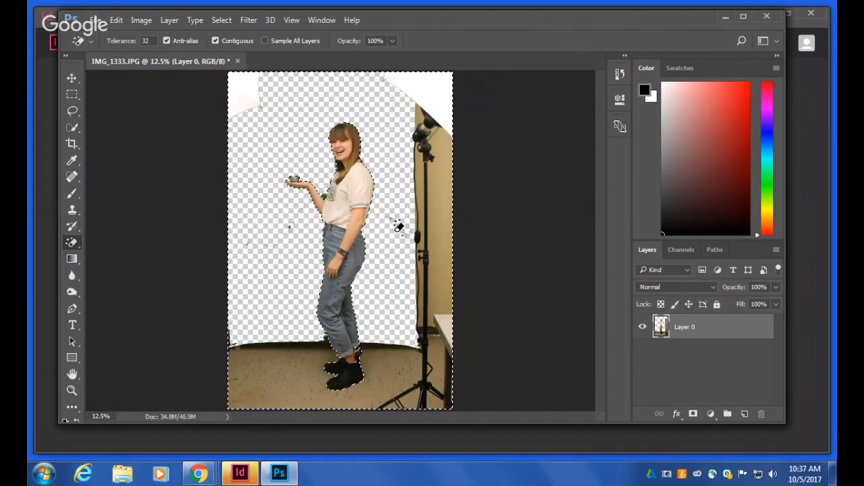
key("ctrl+z")
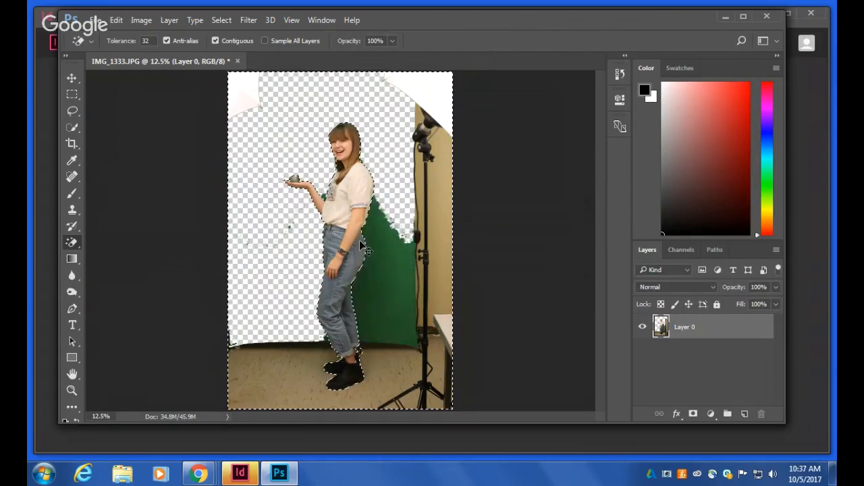
left_click(360, 241)
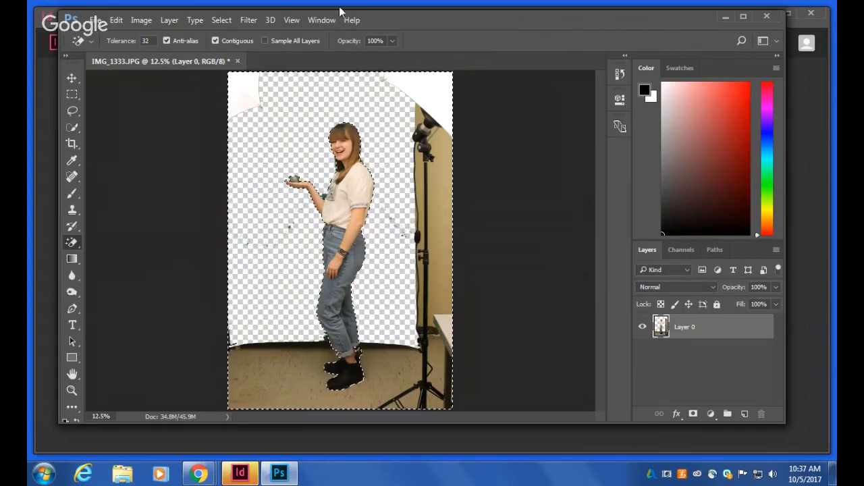
Revert the image to the Select Inverse history state and set the Magic Eraser tolerance to 100.
left_click(320, 20)
left_click(370, 225)
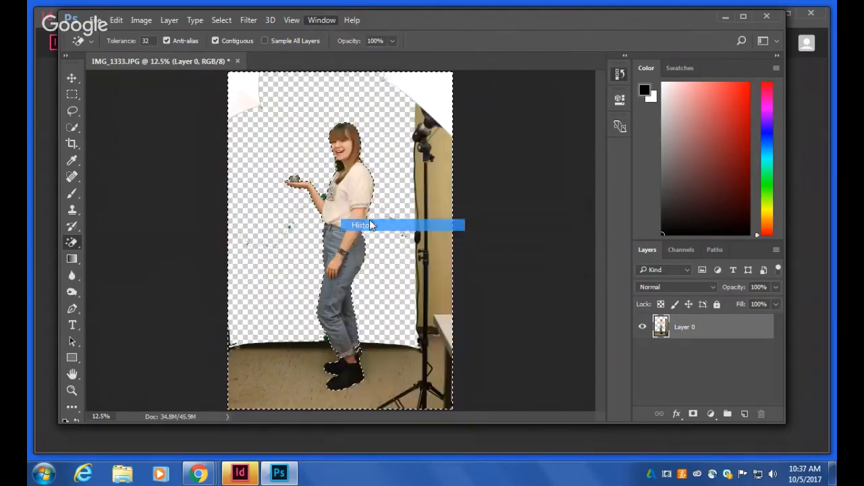
left_click(532, 90)
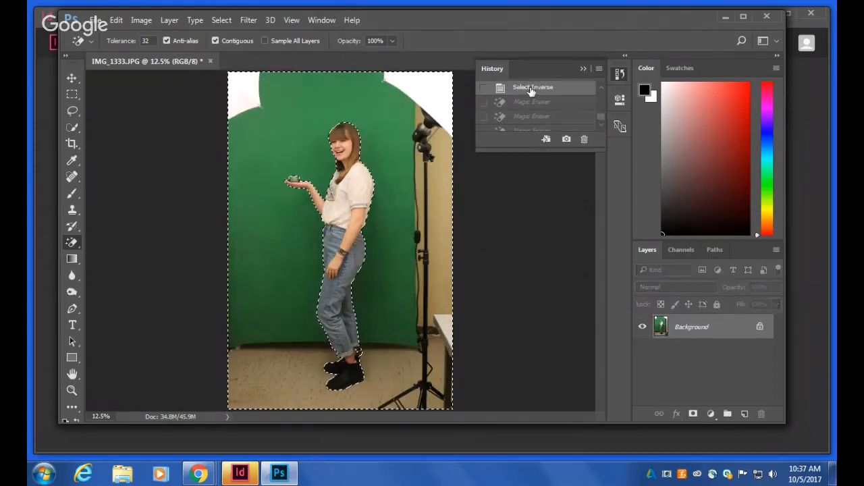
left_click(145, 41)
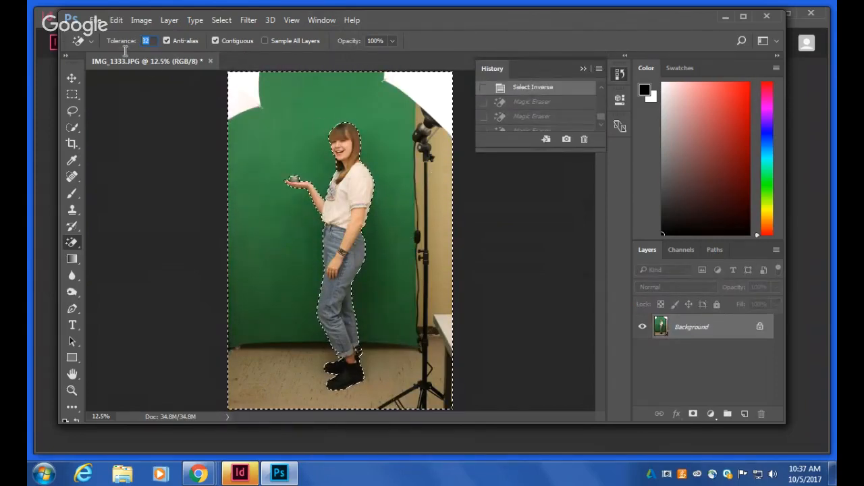
type("100")
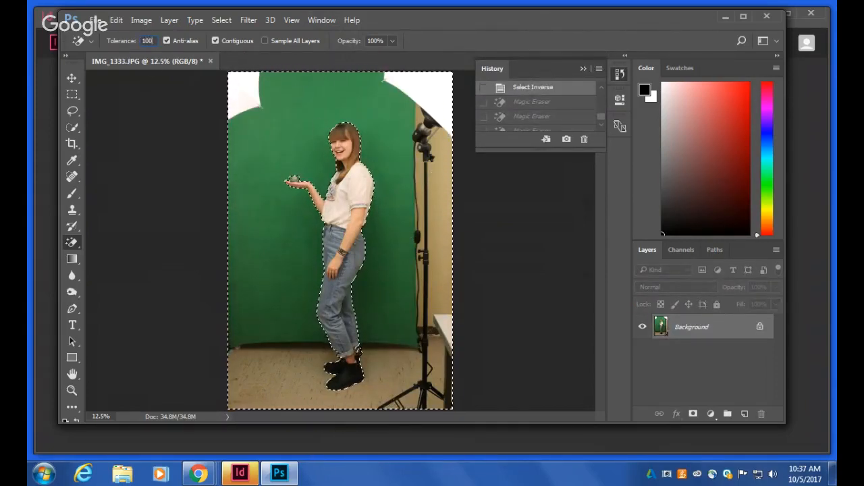
Erase the green backdrop around the woman with the Magic Eraser at tolerance 100, and clear the selection.
left_click(295, 145)
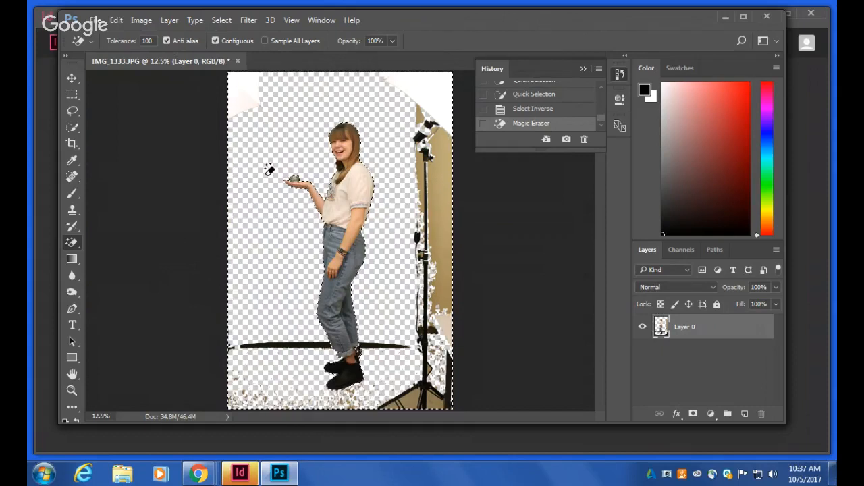
left_click(73, 111)
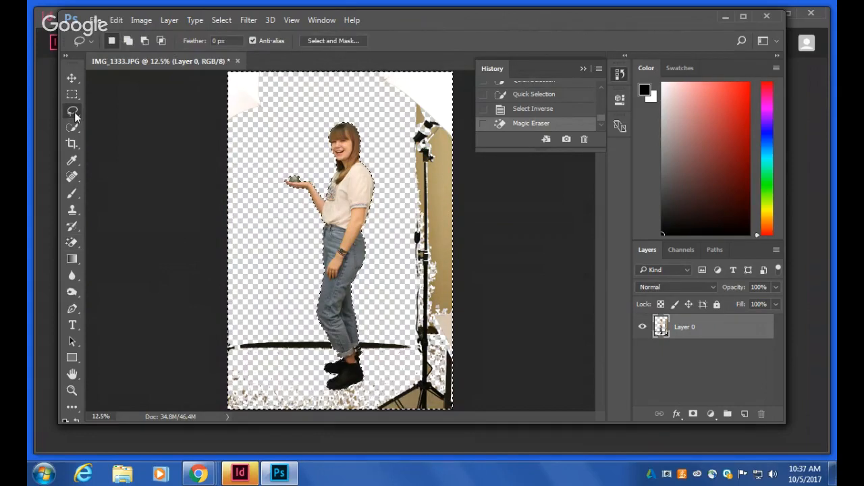
key("ctrl+d")
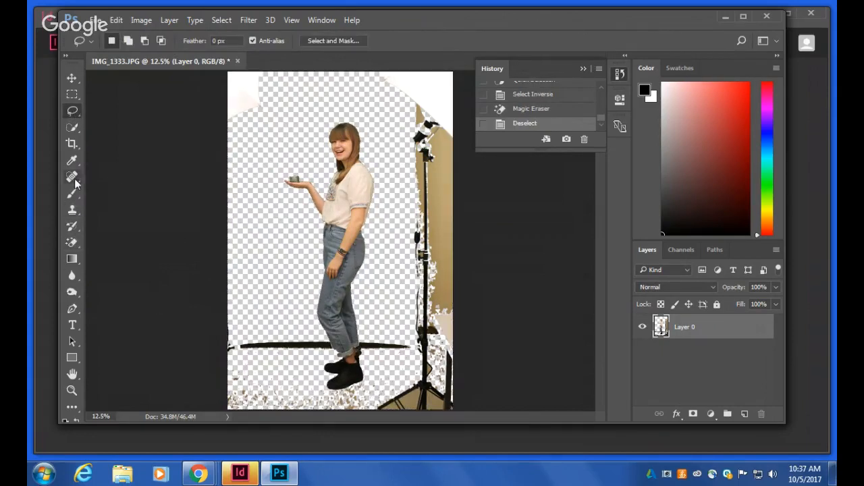
Erase the leftover floor, backdrop edge and light stand on both sides of the woman using the Eraser with a 1102 px brush.
left_click_drag(75, 248, 113, 243)
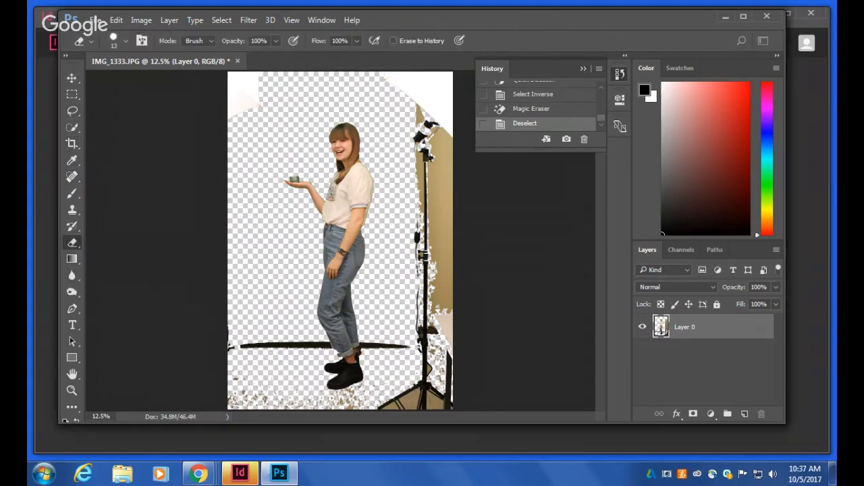
left_click(127, 42)
left_click_drag(138, 80, 205, 83)
mouse_move(258, 337)
left_mouse_down()
mouse_move(235, 411)
mouse_move(279, 404)
mouse_move(276, 338)
mouse_move(279, 348)
mouse_move(307, 346)
left_mouse_up()
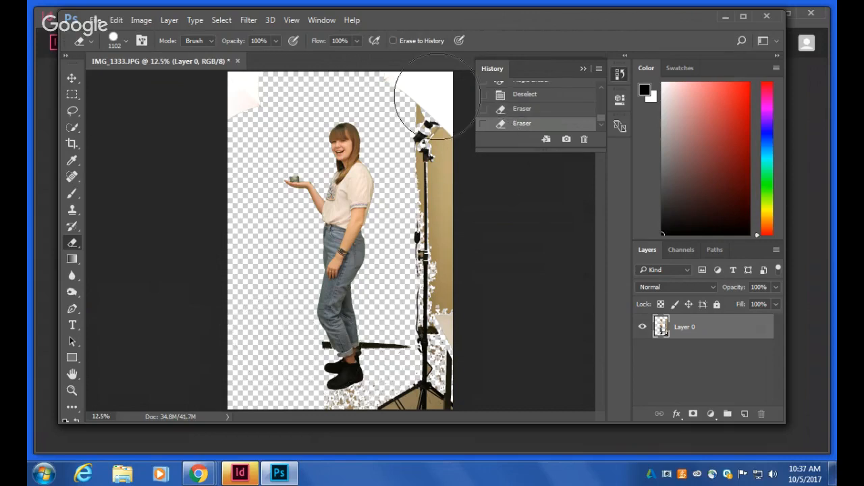
mouse_move(437, 97)
left_mouse_down()
mouse_move(455, 196)
mouse_move(443, 327)
mouse_move(407, 342)
left_mouse_up()
left_click(403, 343)
mouse_move(439, 378)
left_mouse_down()
mouse_move(418, 417)
mouse_move(376, 395)
mouse_move(352, 398)
left_mouse_up()
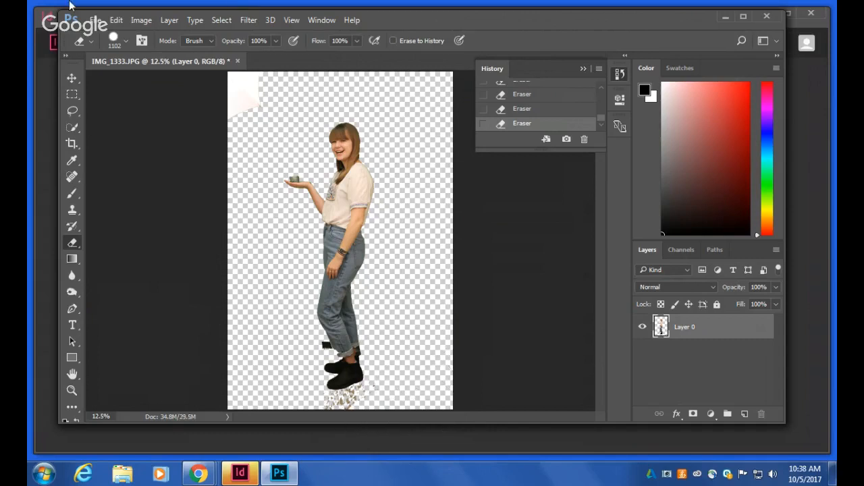
Erase the specks under the shoes, the white corner patch and the dark strip by the ankle with a 193 px Eraser brush.
left_click(128, 41)
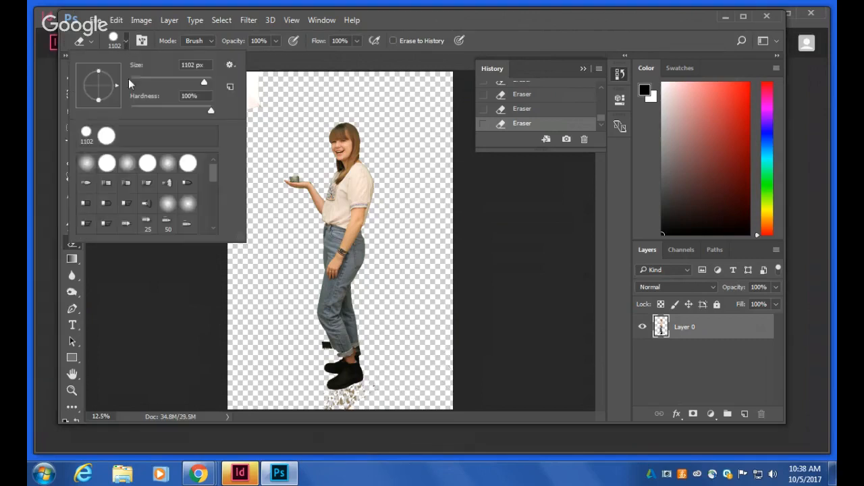
left_click(189, 80)
mouse_move(362, 397)
left_mouse_down()
mouse_move(328, 400)
mouse_move(379, 388)
mouse_move(325, 399)
left_mouse_up()
mouse_move(278, 216)
left_mouse_down()
mouse_move(248, 62)
mouse_move(252, 109)
mouse_move(245, 66)
mouse_move(227, 113)
mouse_move(245, 88)
left_mouse_up()
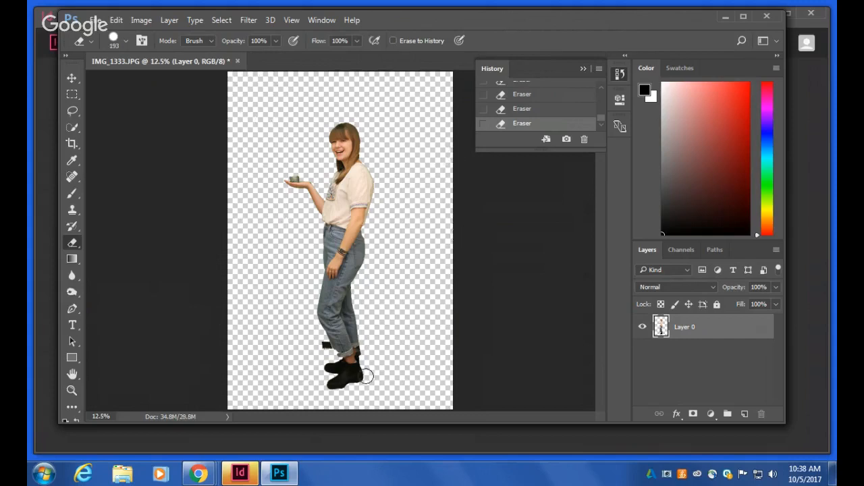
mouse_move(322, 346)
left_mouse_down()
mouse_move(275, 355)
mouse_move(325, 350)
left_mouse_up()
Save the cutout as a Photoshop file named test1 in the Special Grads folder.
left_click(102, 19)
left_click(129, 160)
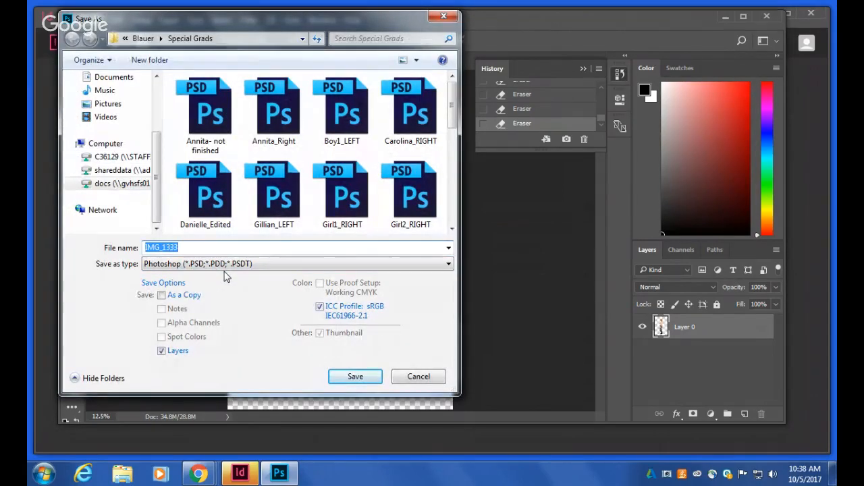
left_click(198, 250)
left_click_drag(199, 249, 117, 251)
type("test1")
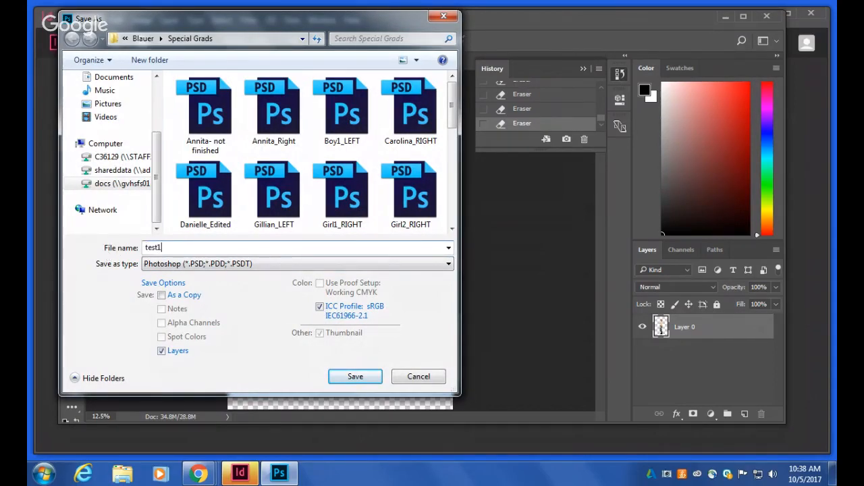
left_click(375, 377)
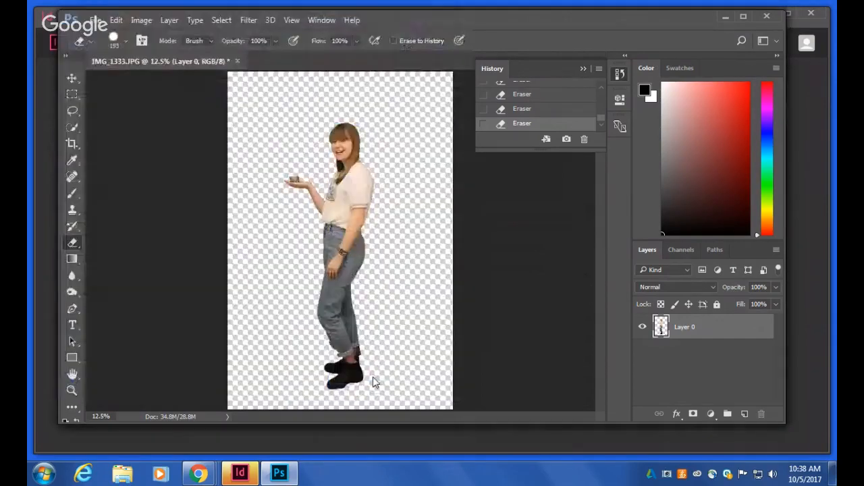
left_click(578, 139)
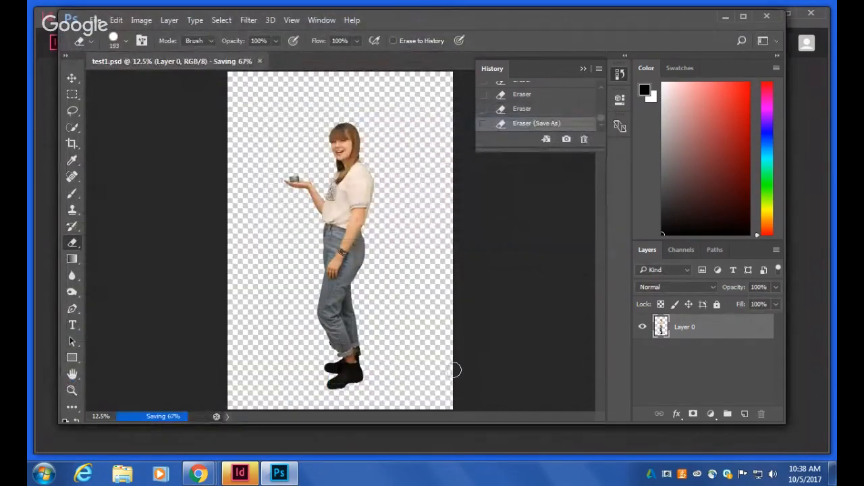
Switch to InDesign and open the three-column layout template from the School_Shared > FY > 2.WALLFLOWER folder.
left_click(240, 472)
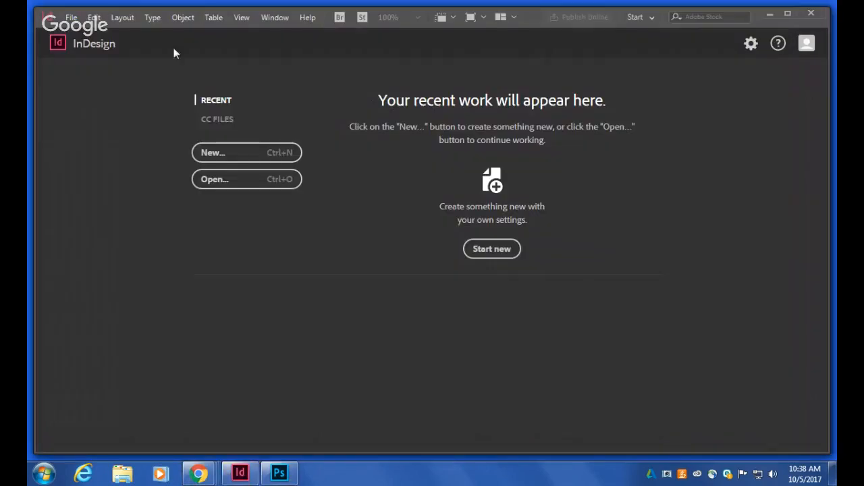
left_click(232, 179)
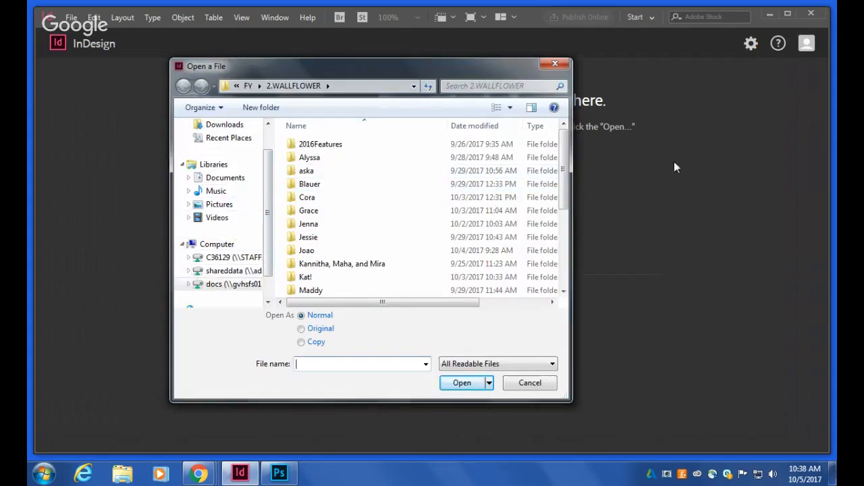
left_click(229, 285)
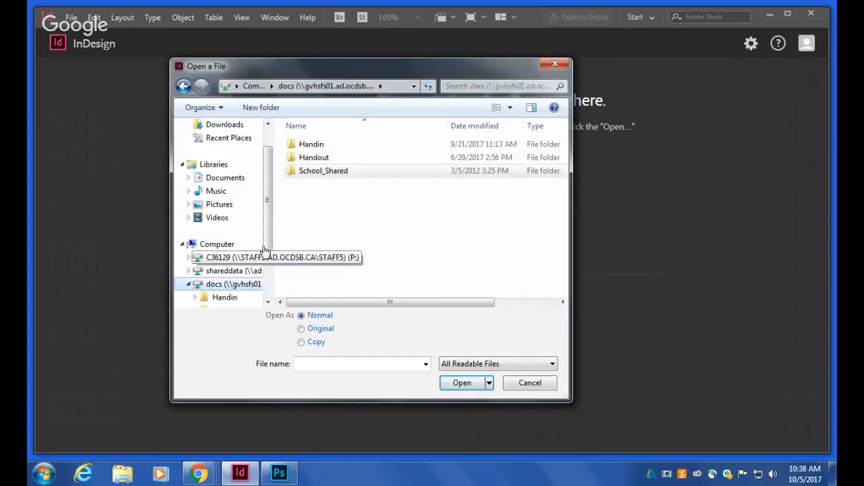
double_click(313, 172)
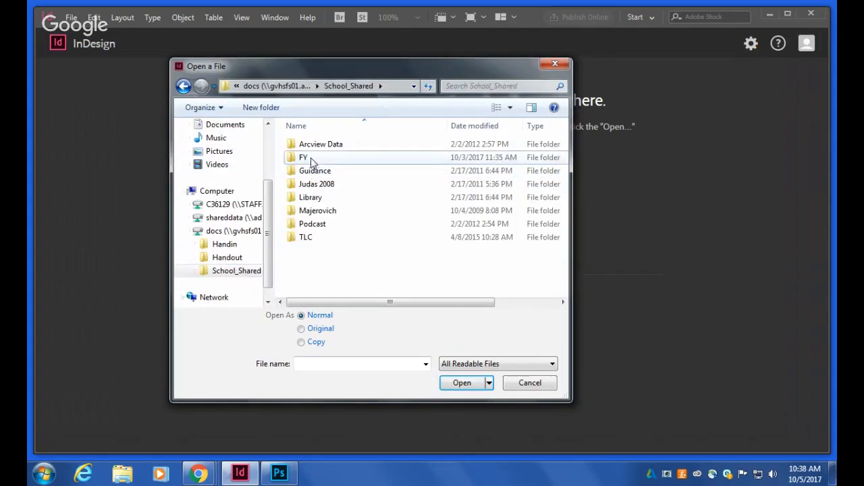
double_click(314, 158)
double_click(317, 159)
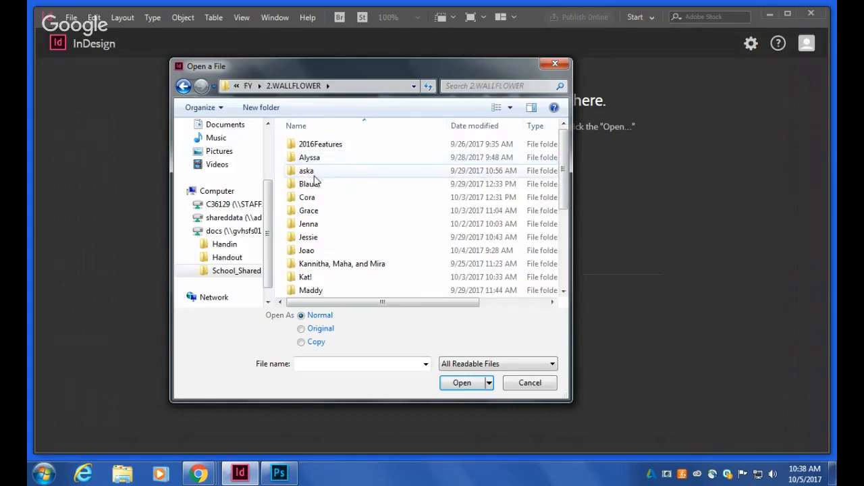
scroll(392, 270, "down", 4)
double_click(344, 289)
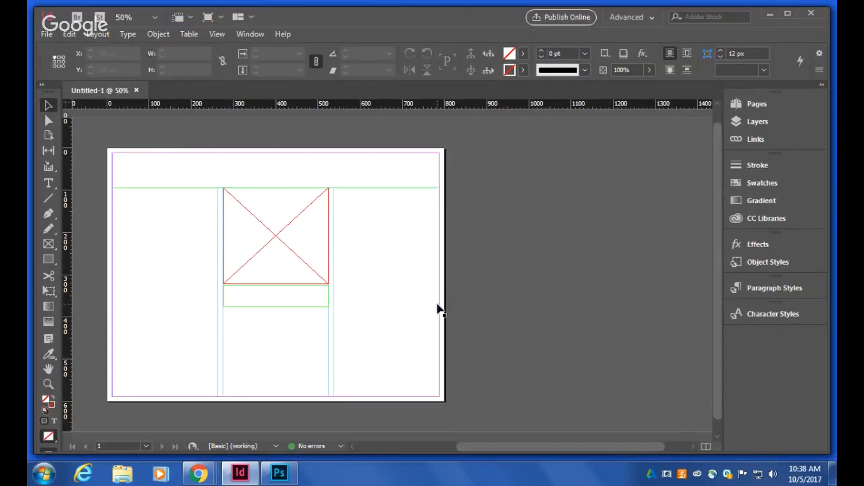
Fill the three-column text frame with placeholder text.
left_click(147, 218)
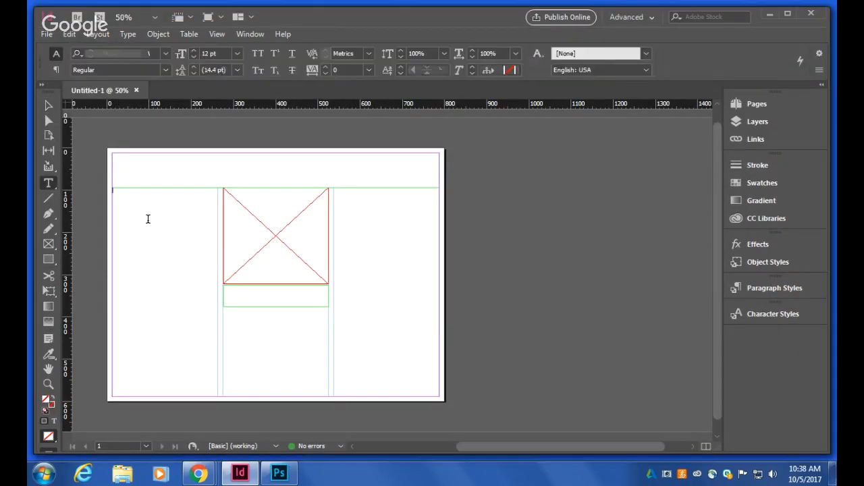
left_click(128, 34)
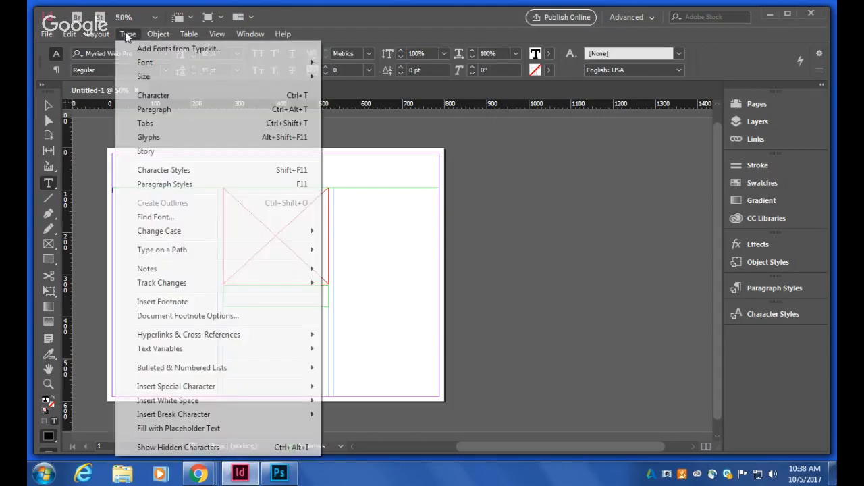
left_click(164, 428)
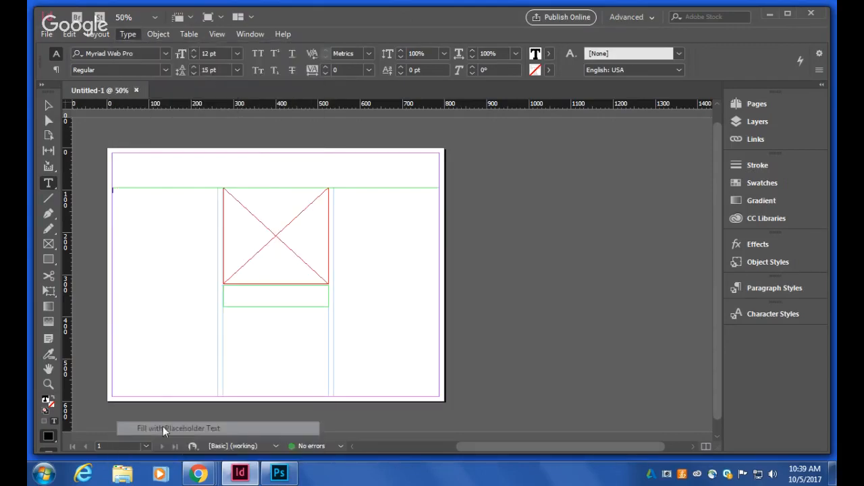
Move the empty picture frame from the middle column to the third column and stretch it to 492 px high.
left_click(48, 105)
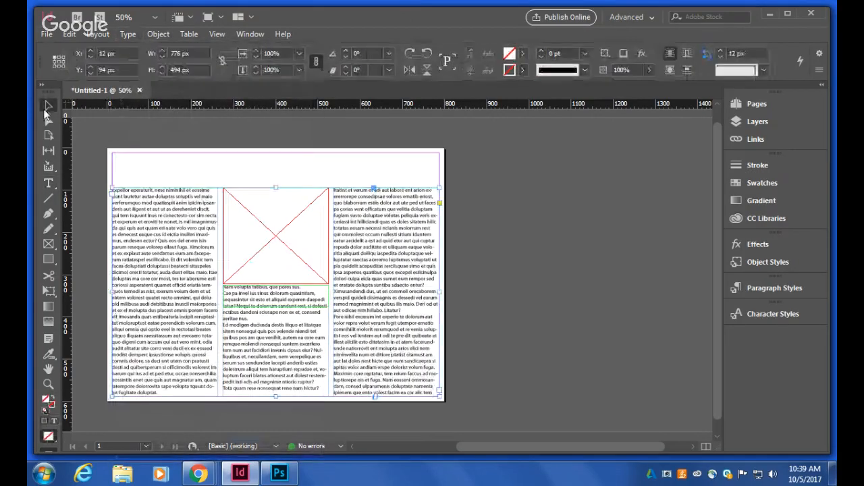
left_click_drag(409, 277, 423, 251)
left_click(749, 121)
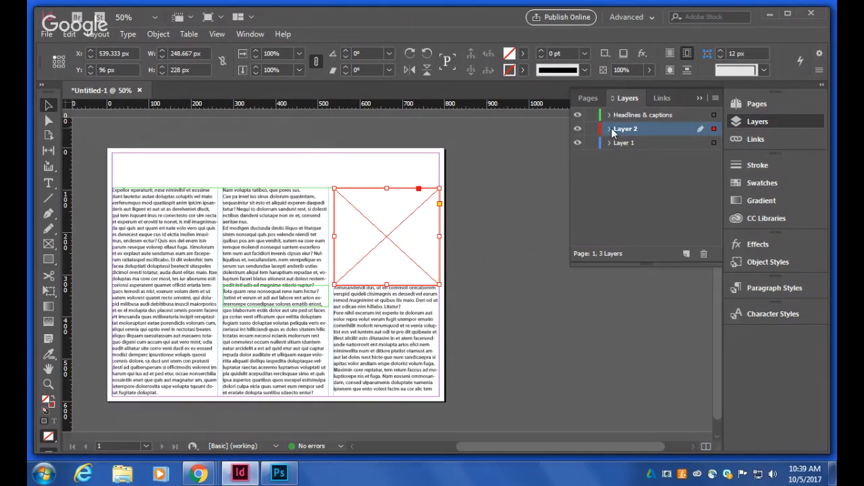
left_click_drag(385, 283, 381, 399)
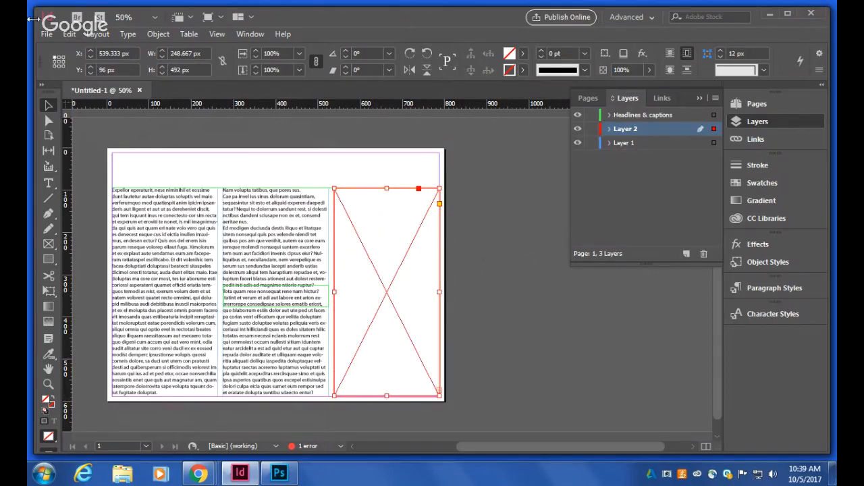
Start placing an image in the tall frame and browse from School_Shared > FY > 1.YEARBOOK to the Special Grads folder.
left_click(46, 34)
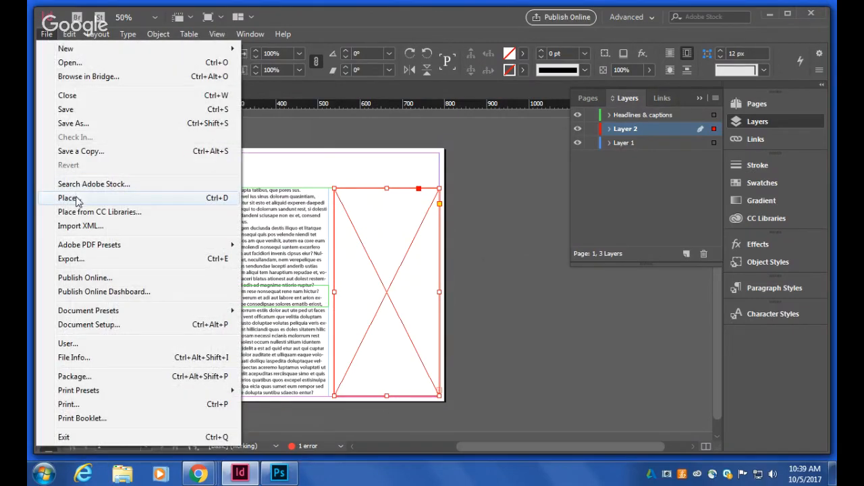
left_click(77, 198)
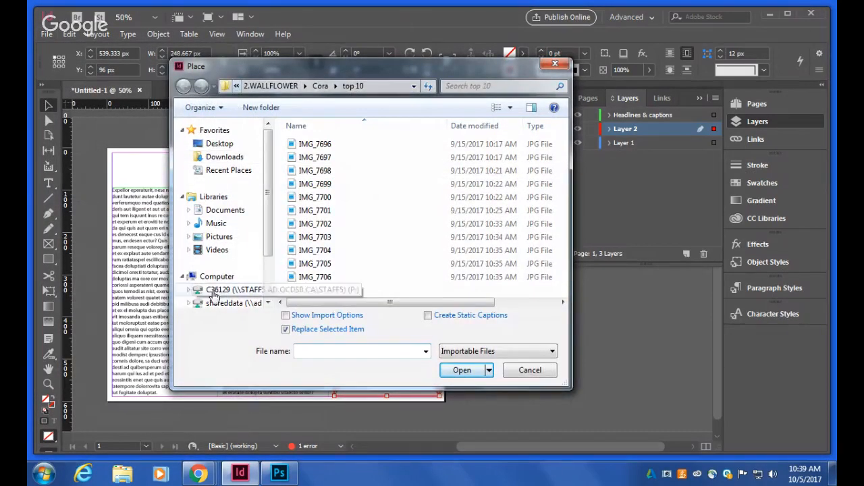
scroll(270, 257, "down", 2)
left_click(226, 258)
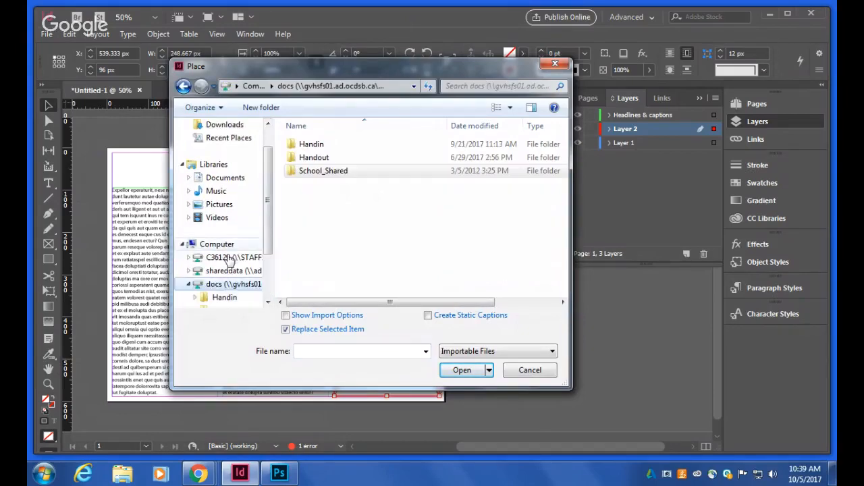
double_click(317, 171)
double_click(307, 157)
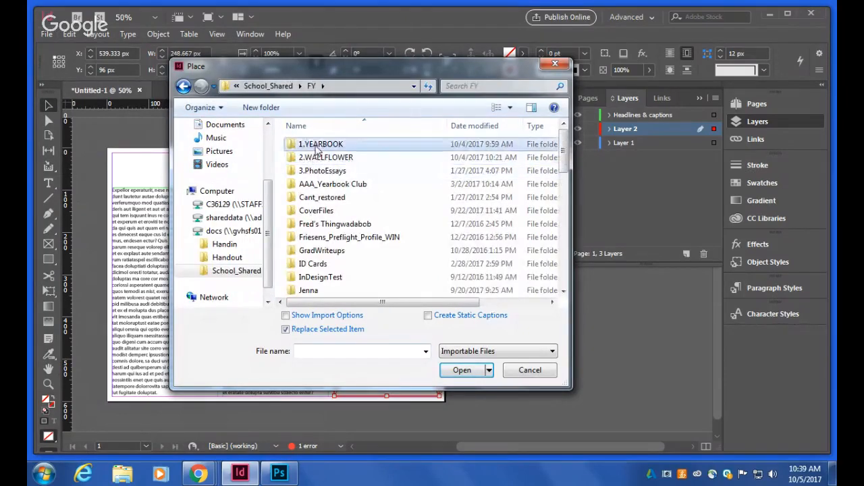
double_click(315, 144)
double_click(315, 144)
double_click(315, 144)
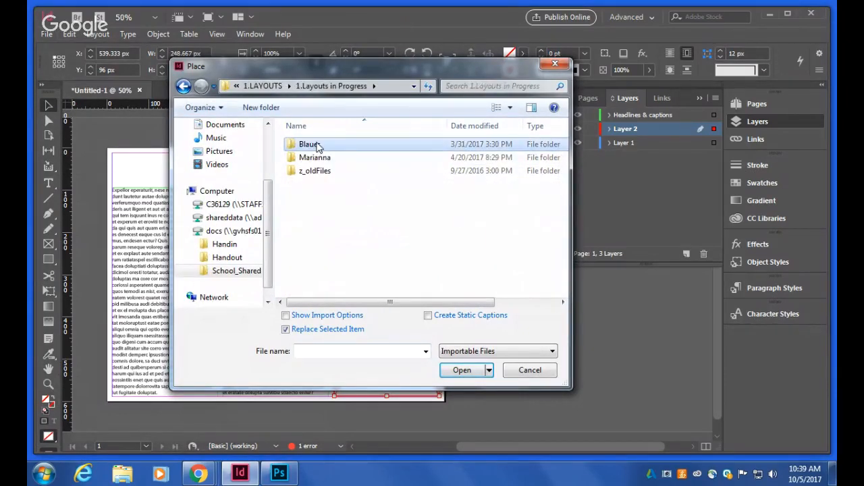
double_click(315, 145)
double_click(330, 170)
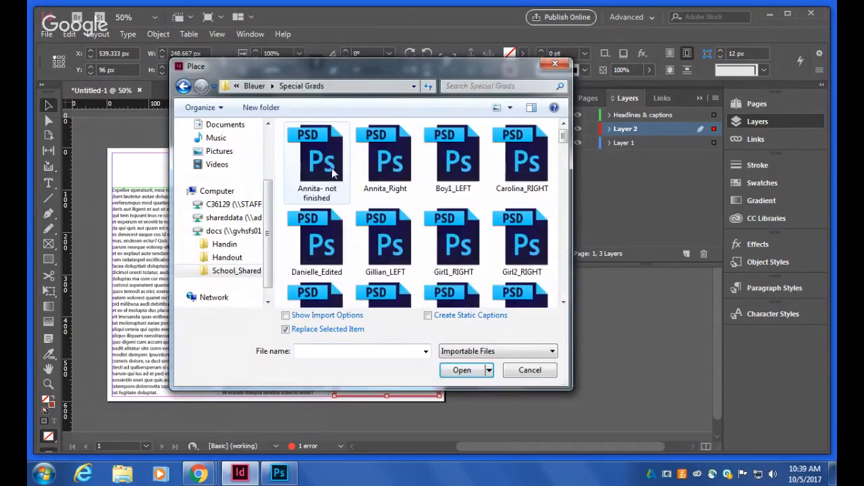
List the Special Grads files with details and place the test1 Photoshop file in the tall third-column frame.
left_click(506, 108)
left_click(510, 109)
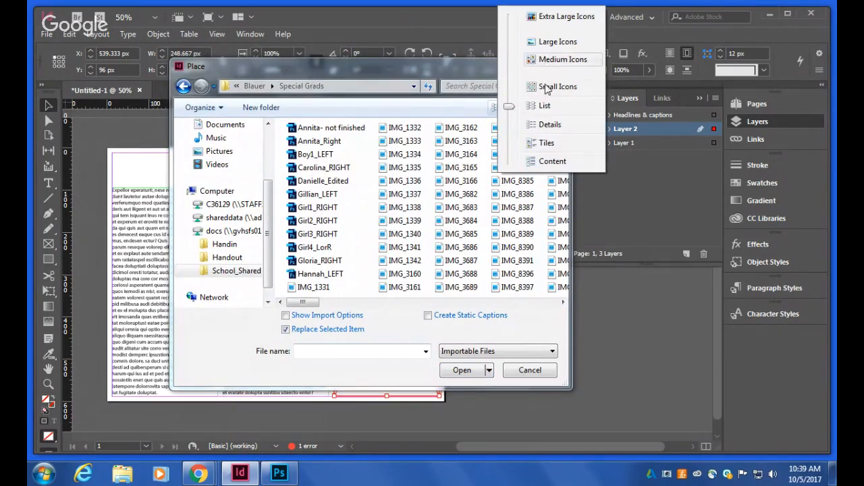
left_click(551, 127)
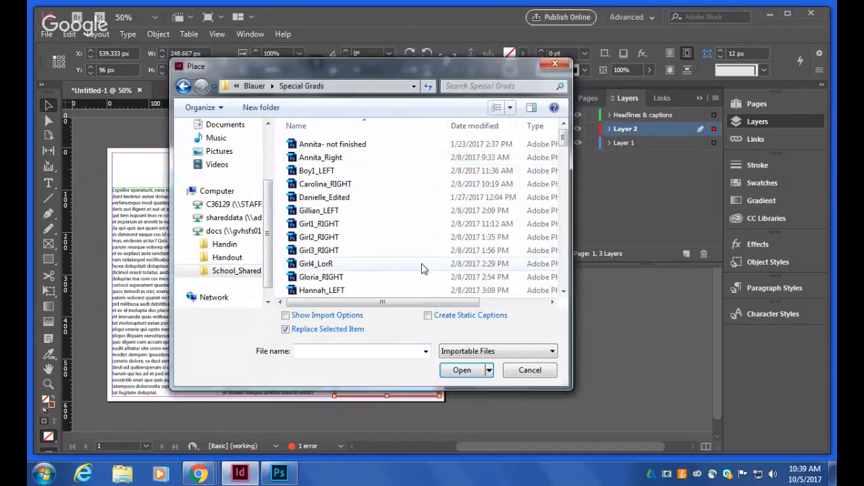
left_click(566, 272)
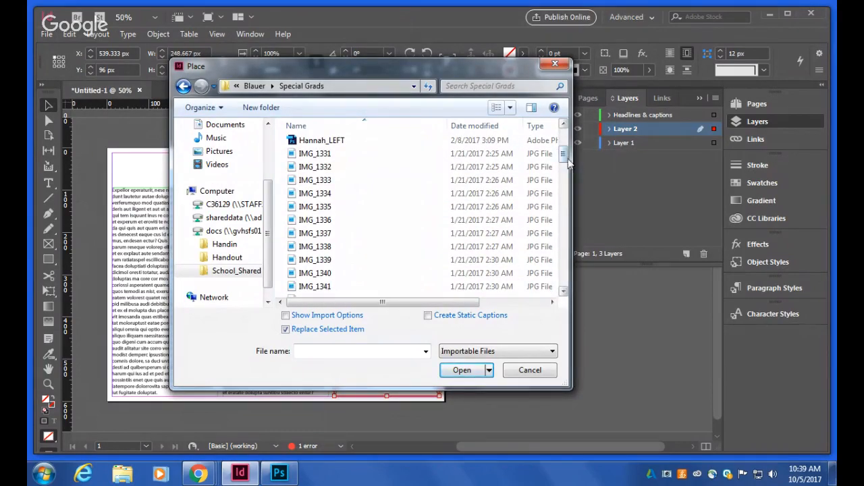
left_click_drag(568, 161, 557, 274)
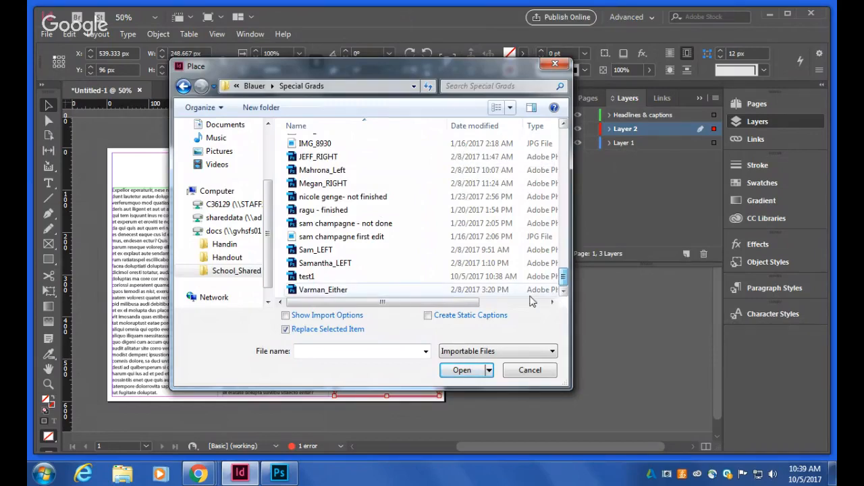
left_click(307, 277)
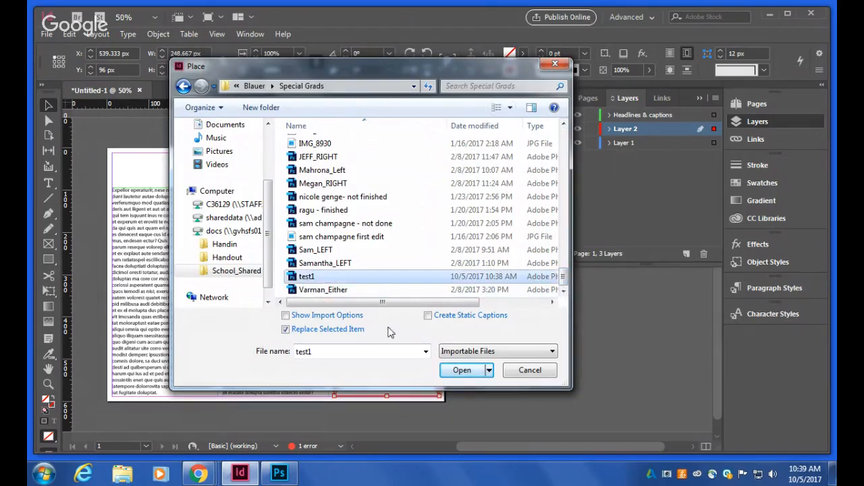
left_click(473, 373)
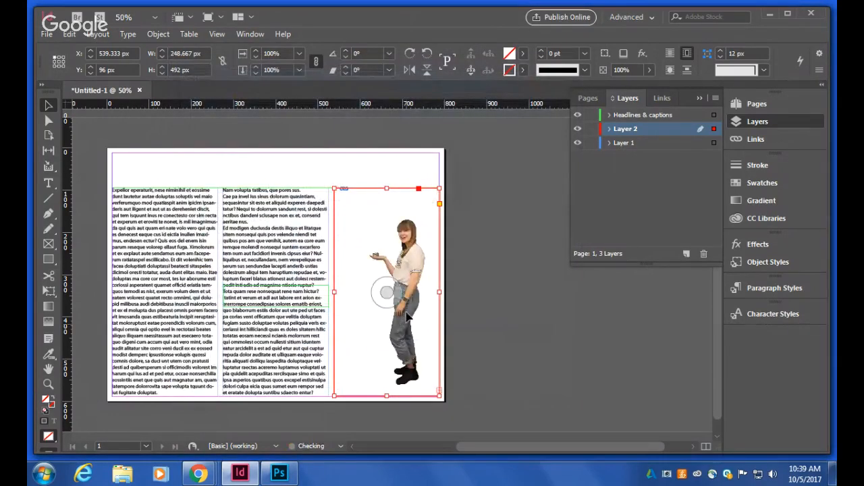
left_click(377, 287)
left_click_drag(375, 285, 390, 303)
left_click(463, 288)
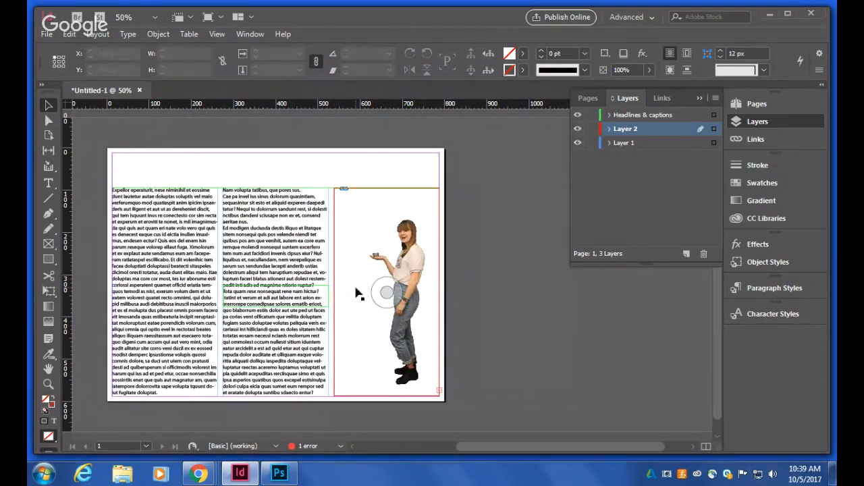
left_click(355, 285)
left_click(503, 326)
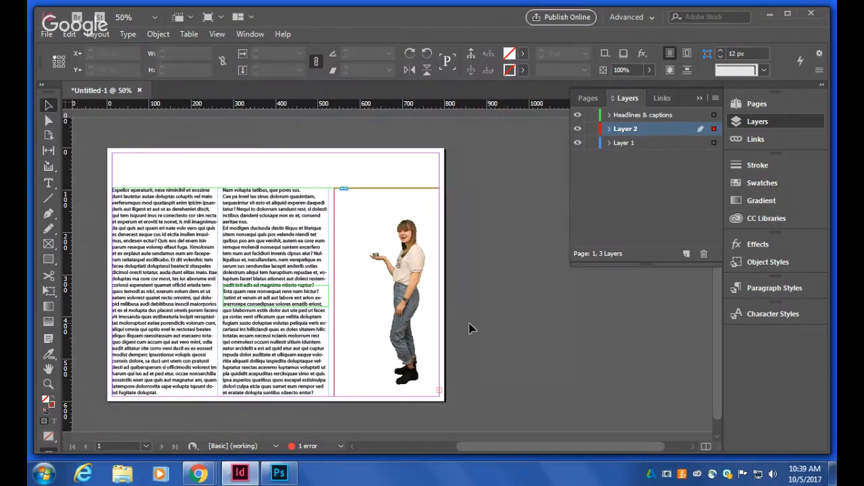
left_click(307, 299)
left_click(310, 252)
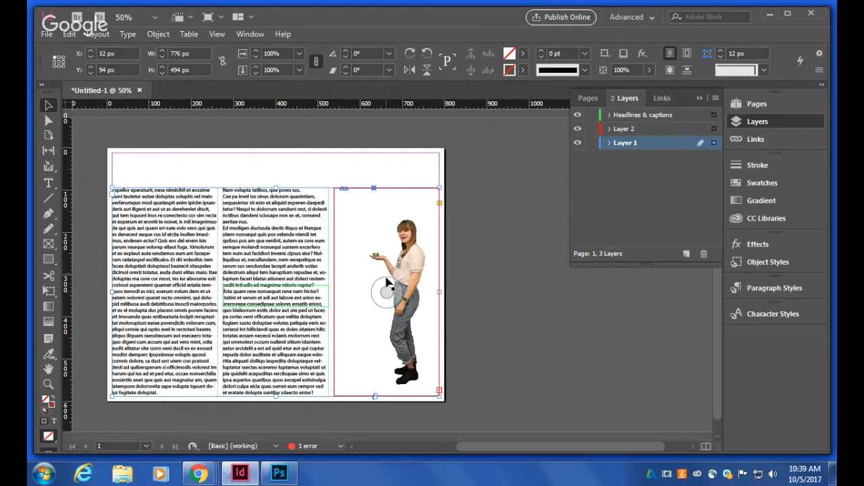
Wrap the text around the placed cutout's object shape, with the contour type set to Detect Edges.
left_click(356, 219)
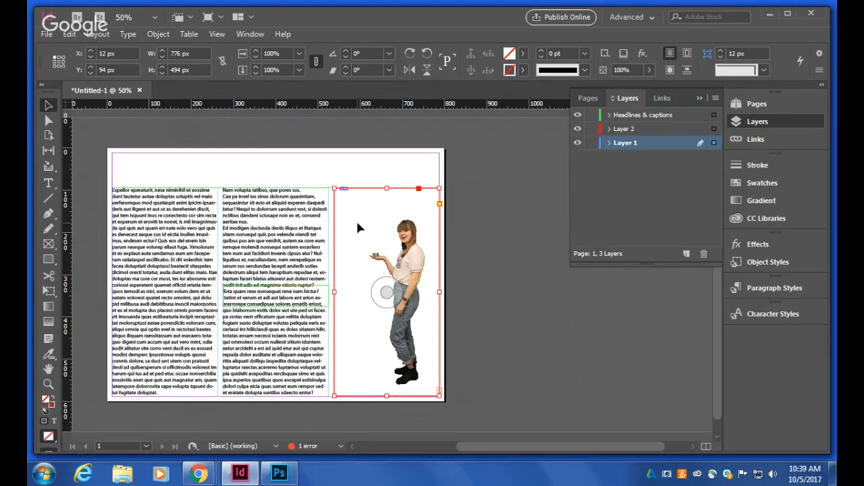
left_click(250, 33)
left_click(270, 318)
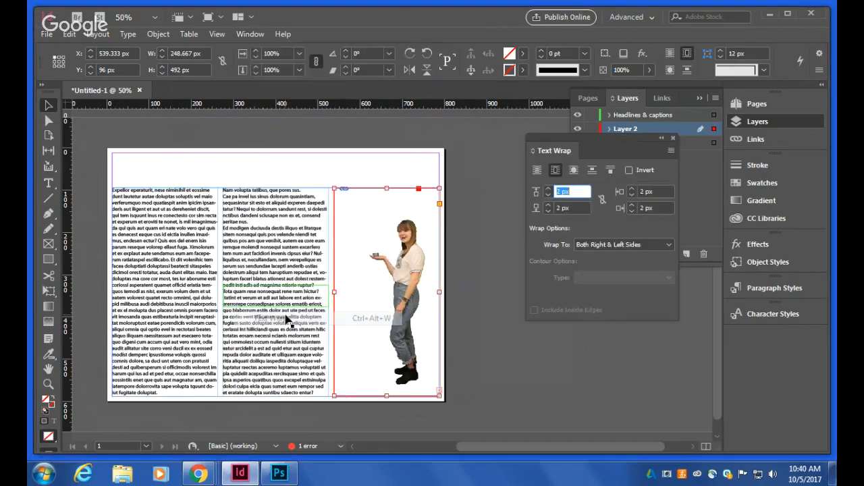
left_click(573, 171)
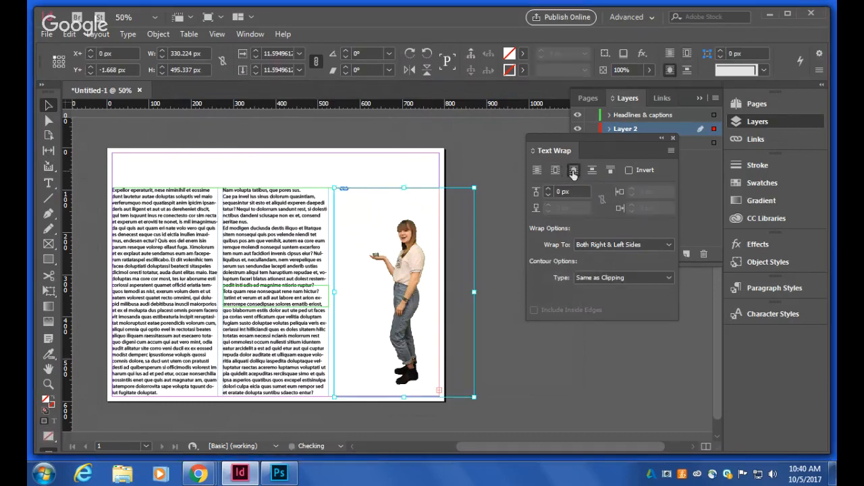
left_click(645, 279)
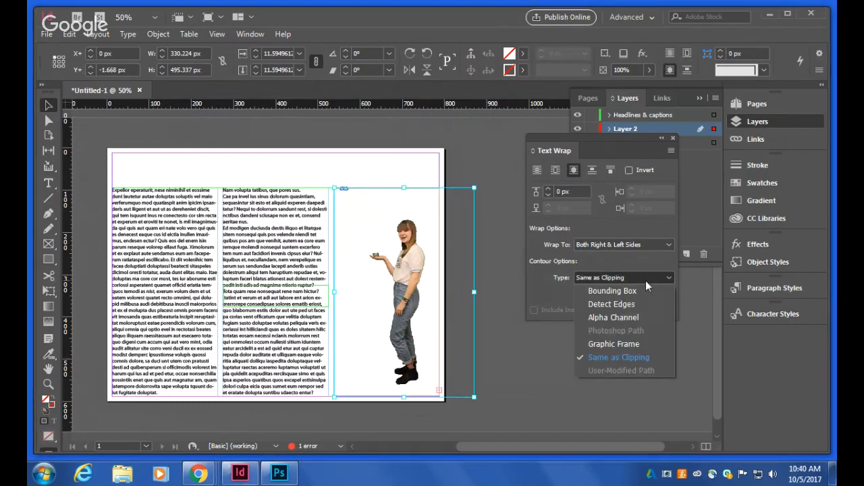
left_click(631, 304)
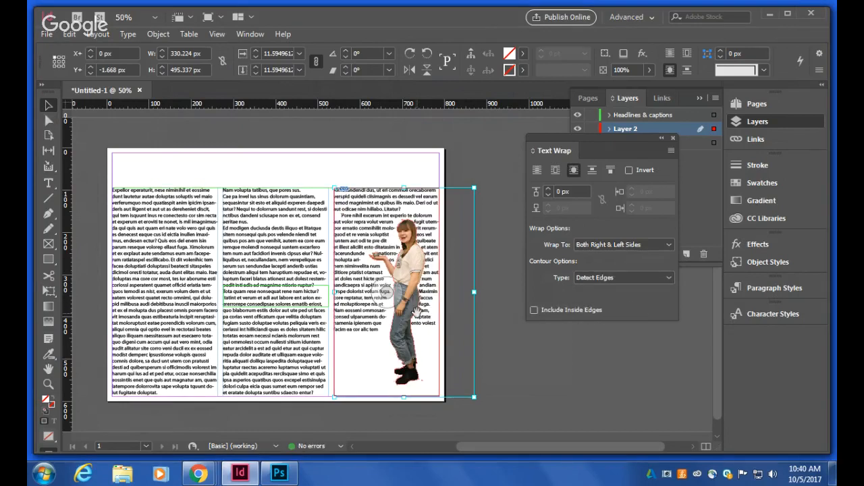
Narrow the cutout's picture frame to 198 px wide by moving its left edge inward.
left_click(351, 314)
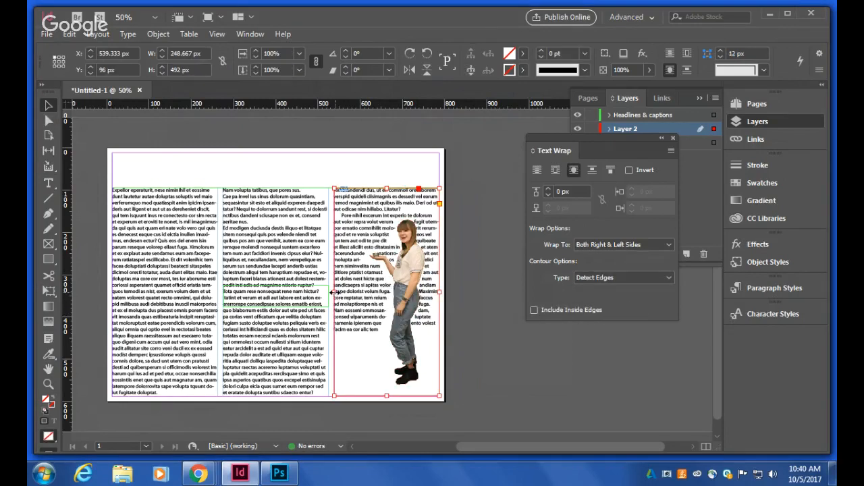
left_click_drag(335, 292, 356, 295)
Set the text wrap offset around the cutout image to 24 px.
left_click(411, 306)
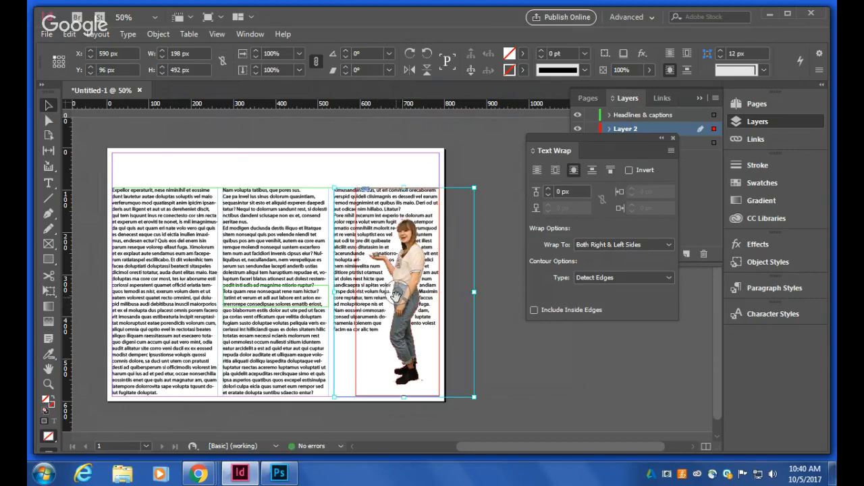
left_click(548, 189)
left_click(548, 189)
left_click(548, 189)
left_click(548, 189)
left_click(548, 189)
left_click(548, 189)
left_click(548, 189)
left_click(548, 189)
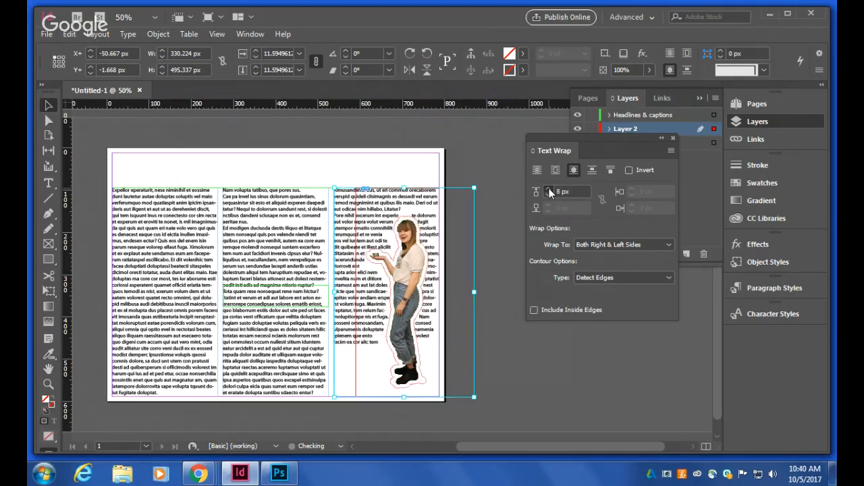
left_click(548, 190)
left_click(548, 189)
left_click(548, 190)
left_click(549, 190)
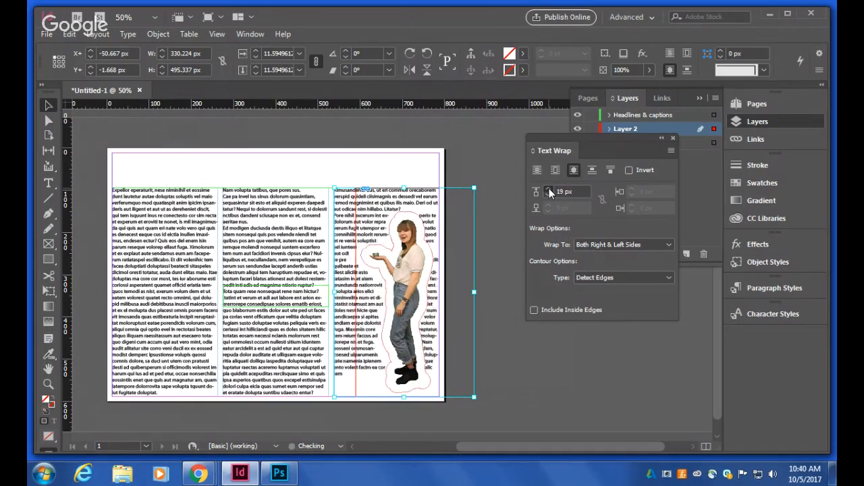
left_click(548, 190)
left_click(549, 190)
left_click(548, 190)
left_click(548, 189)
left_click(548, 189)
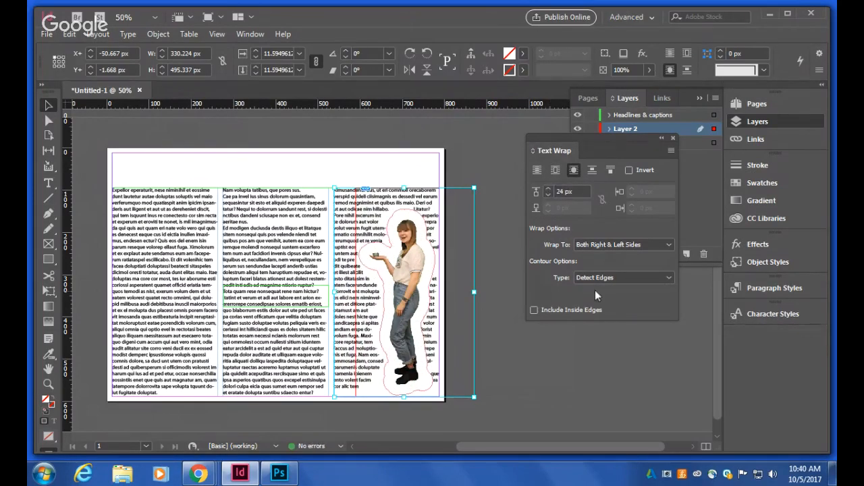
Set the cutout's text to wrap to Largest Area and move its picture frame slightly right and down.
left_click(626, 245)
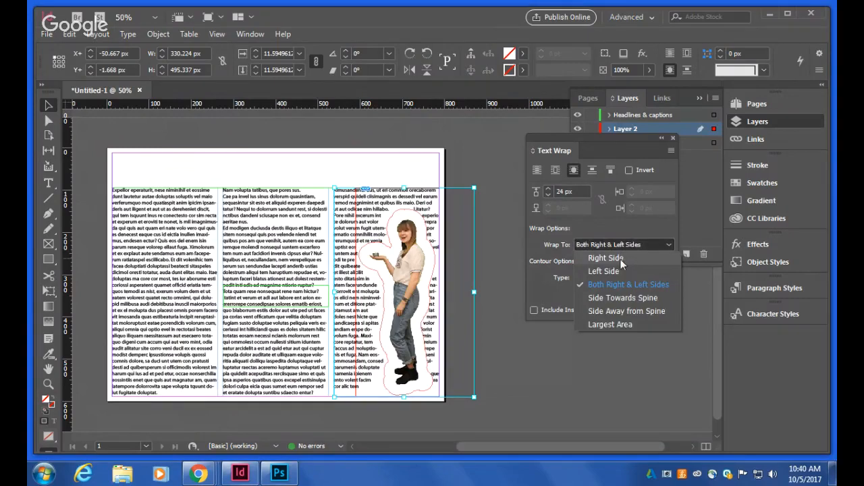
left_click(615, 324)
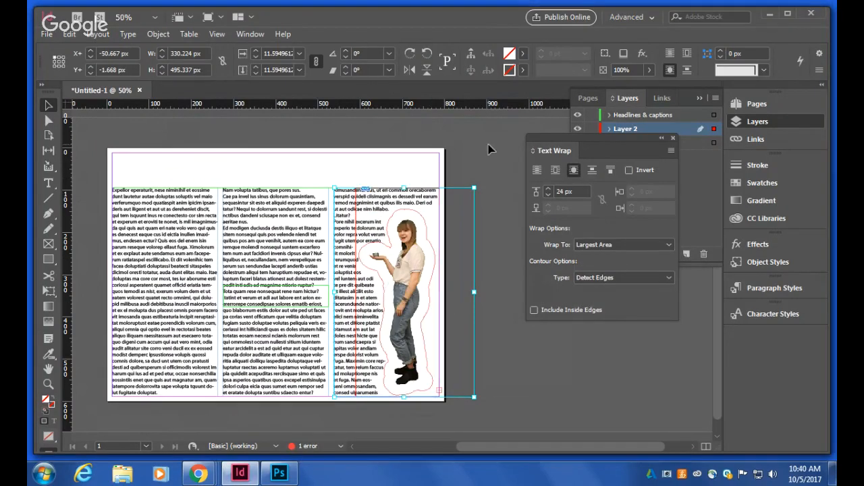
left_click(113, 138)
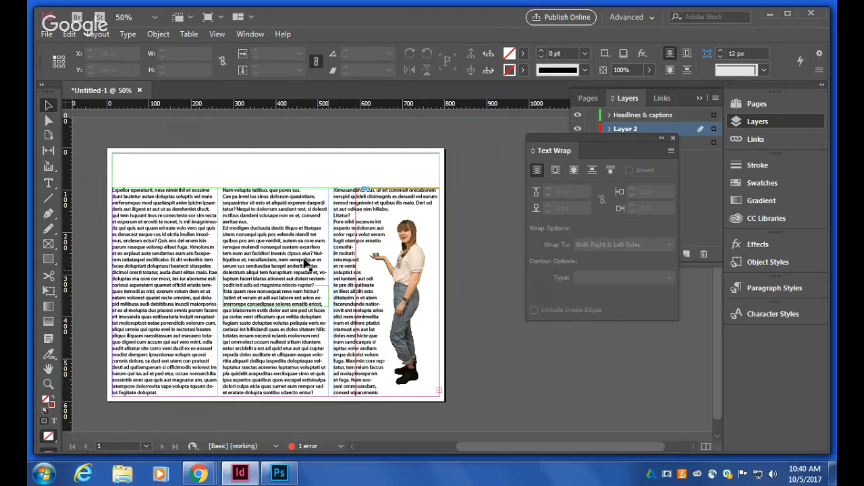
left_click_drag(409, 310, 422, 316)
left_click(497, 325)
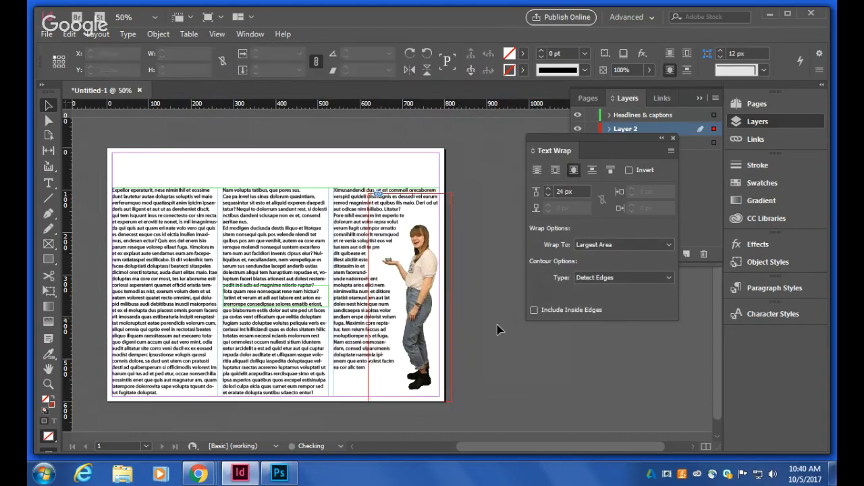
Change the screen mode to Preview to show the page without frame edges and guides.
right_click(49, 437)
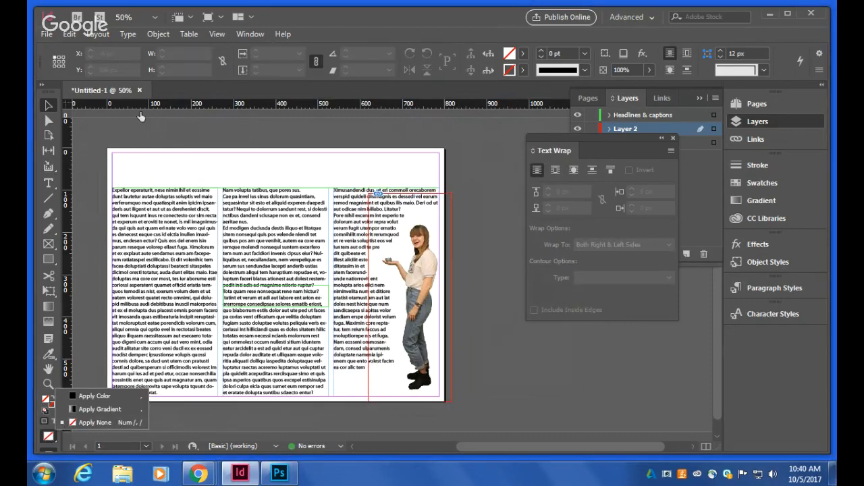
left_click(219, 21)
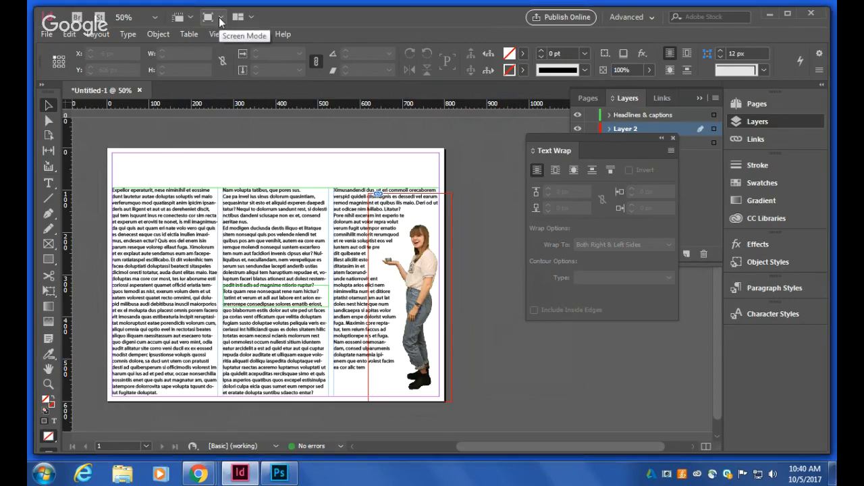
left_click(219, 21)
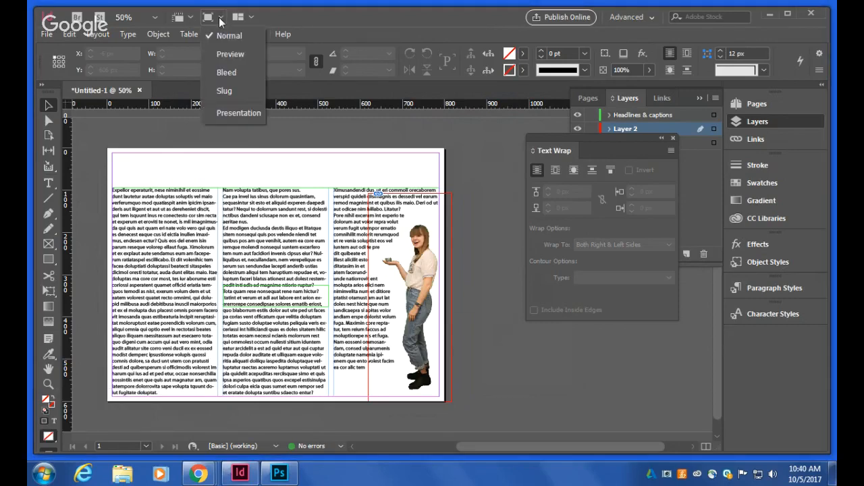
left_click(231, 57)
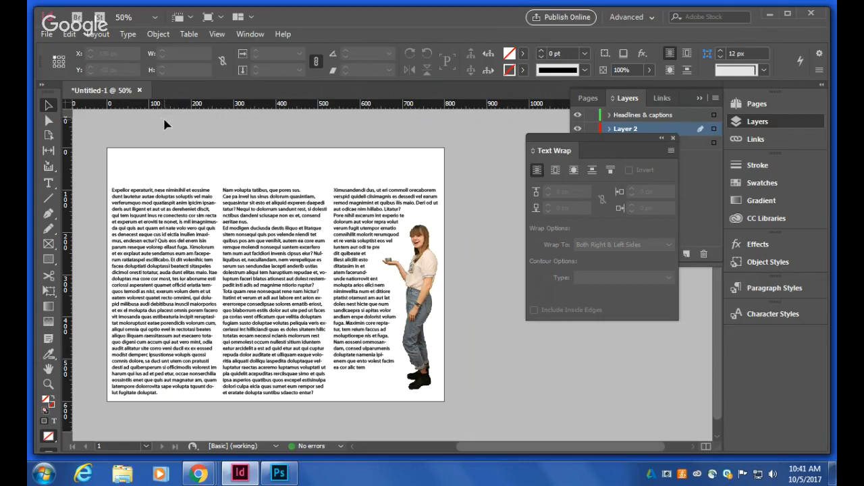
mouse_move(197, 473)
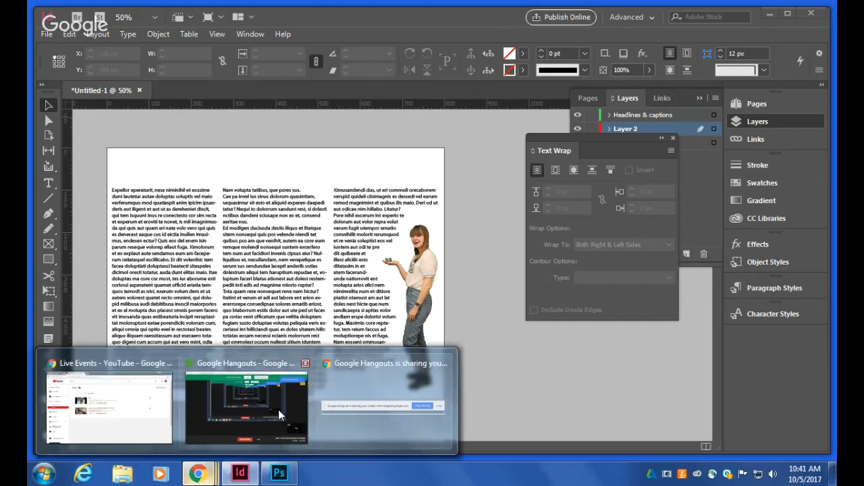
left_click(281, 414)
left_click(444, 447)
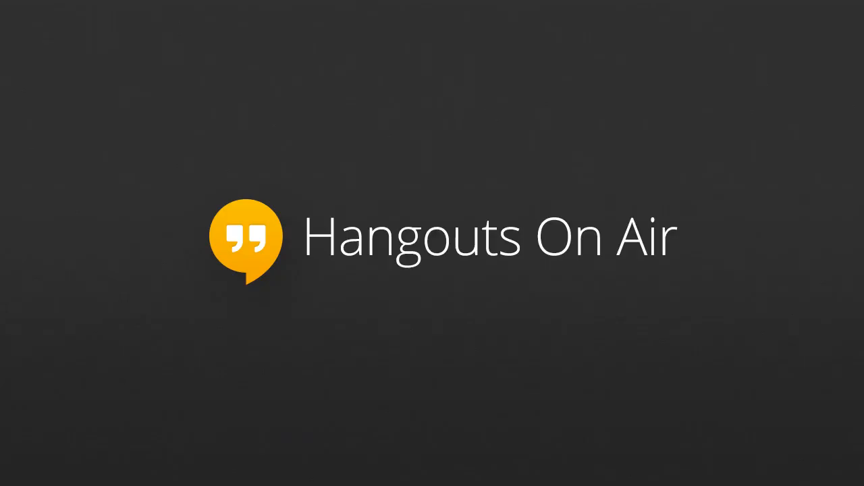